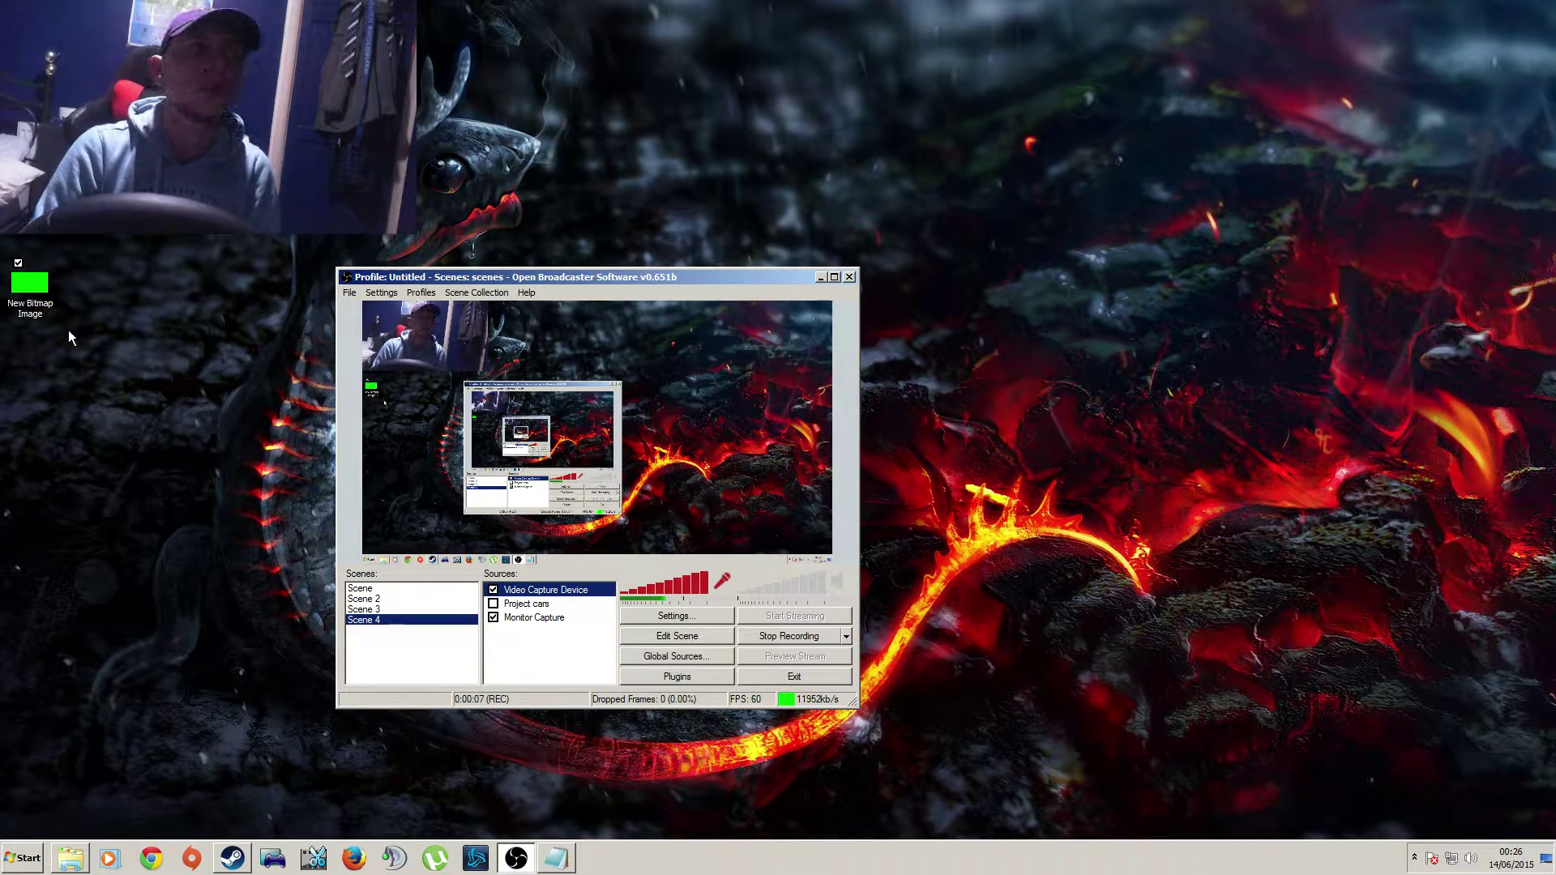
Show the context menu for the New Bitmap Image file on the desktop
right_click(29, 287)
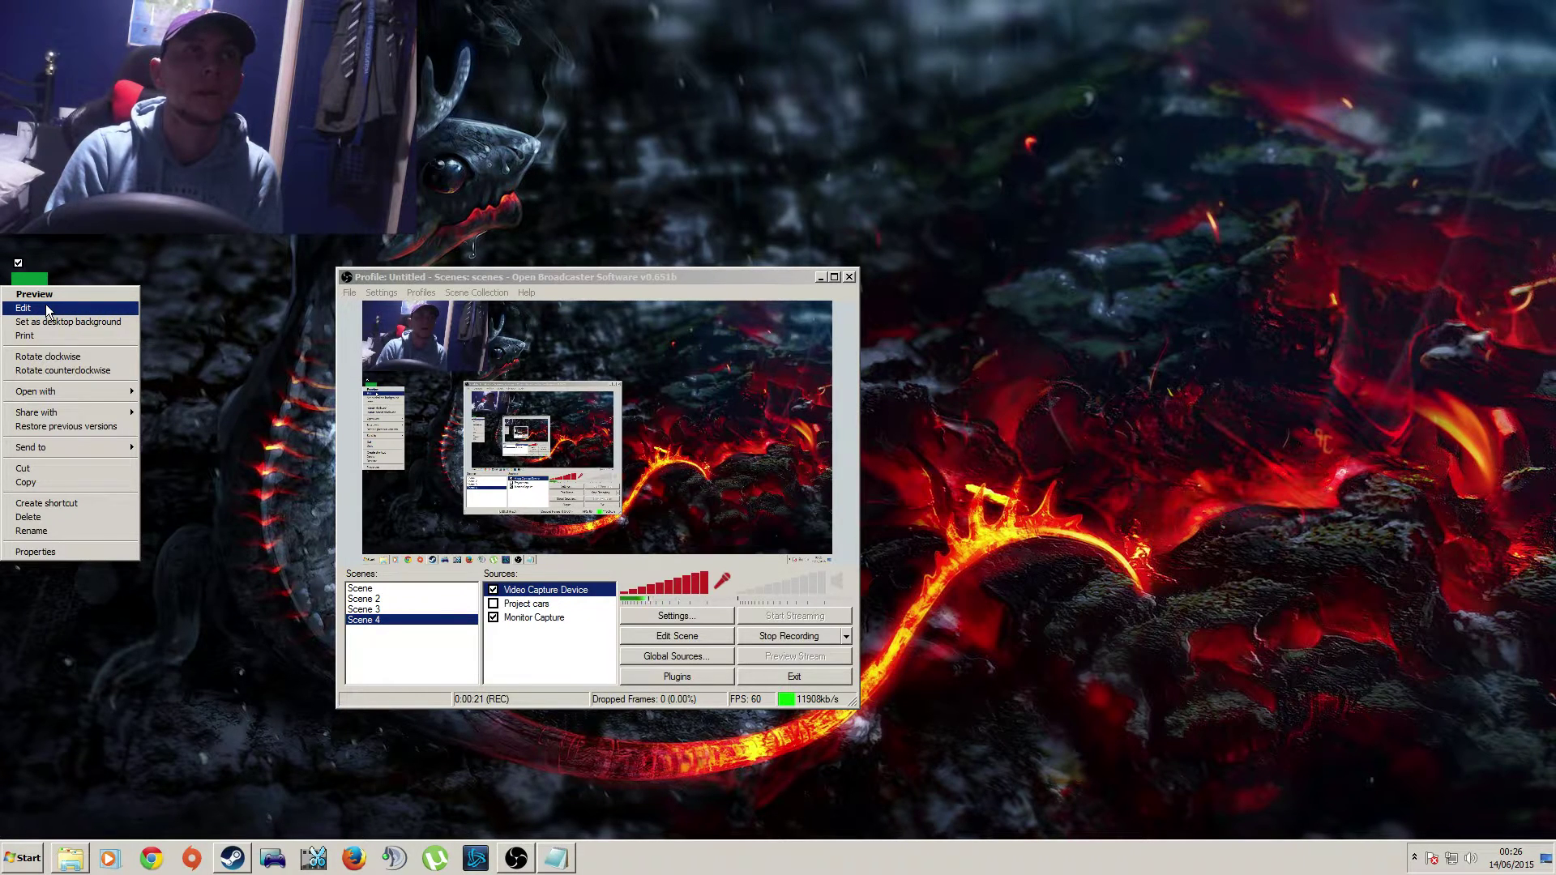
Open the bitmap in Paint with purple as the colour and the thickest brush size
click(46, 308)
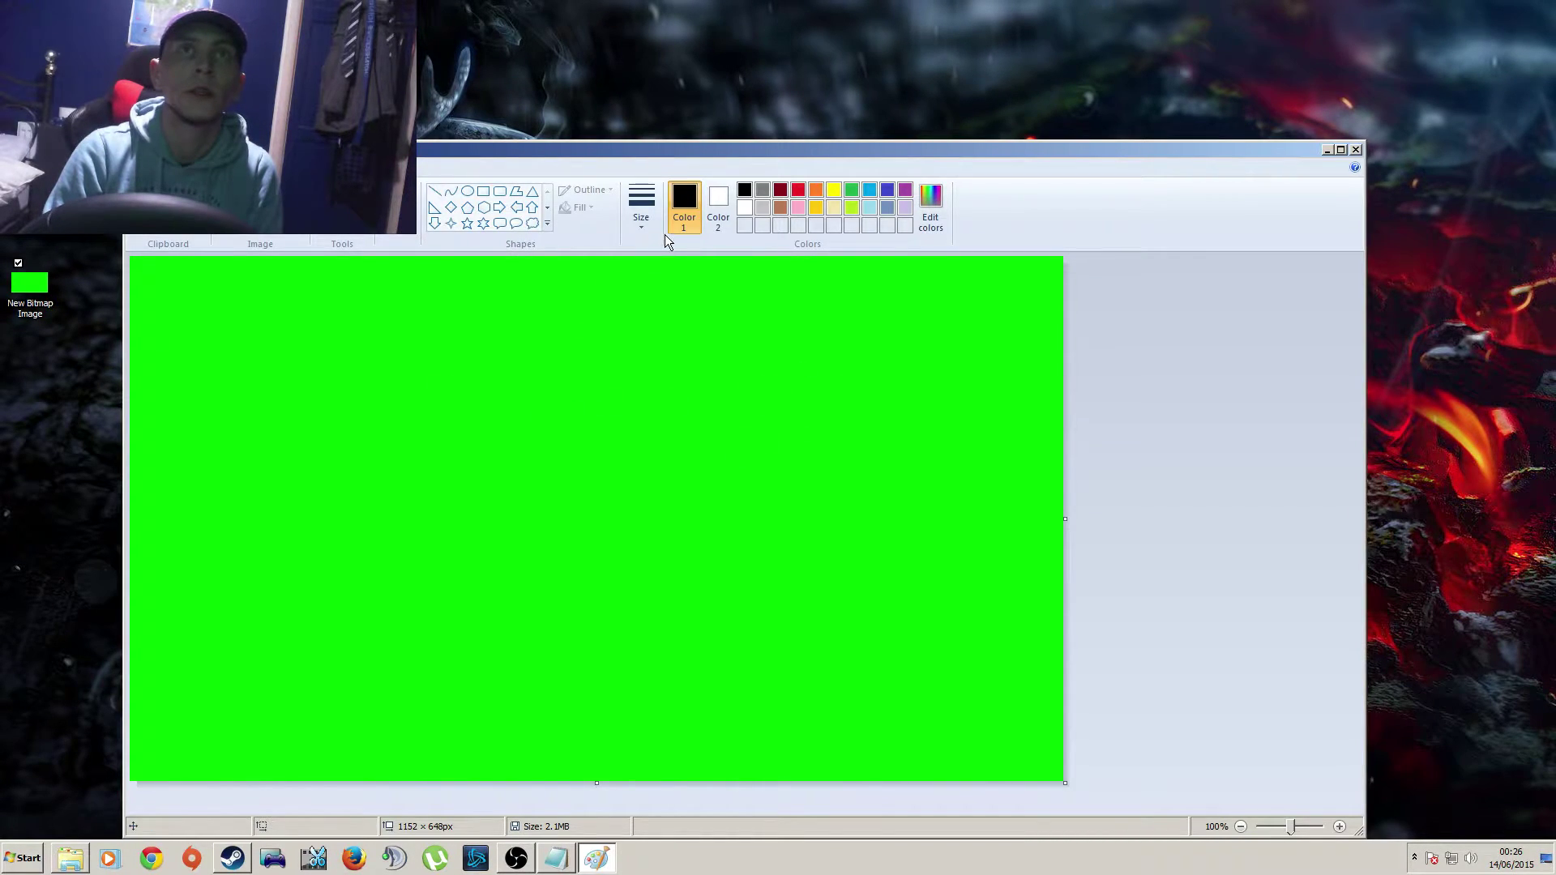
click(902, 193)
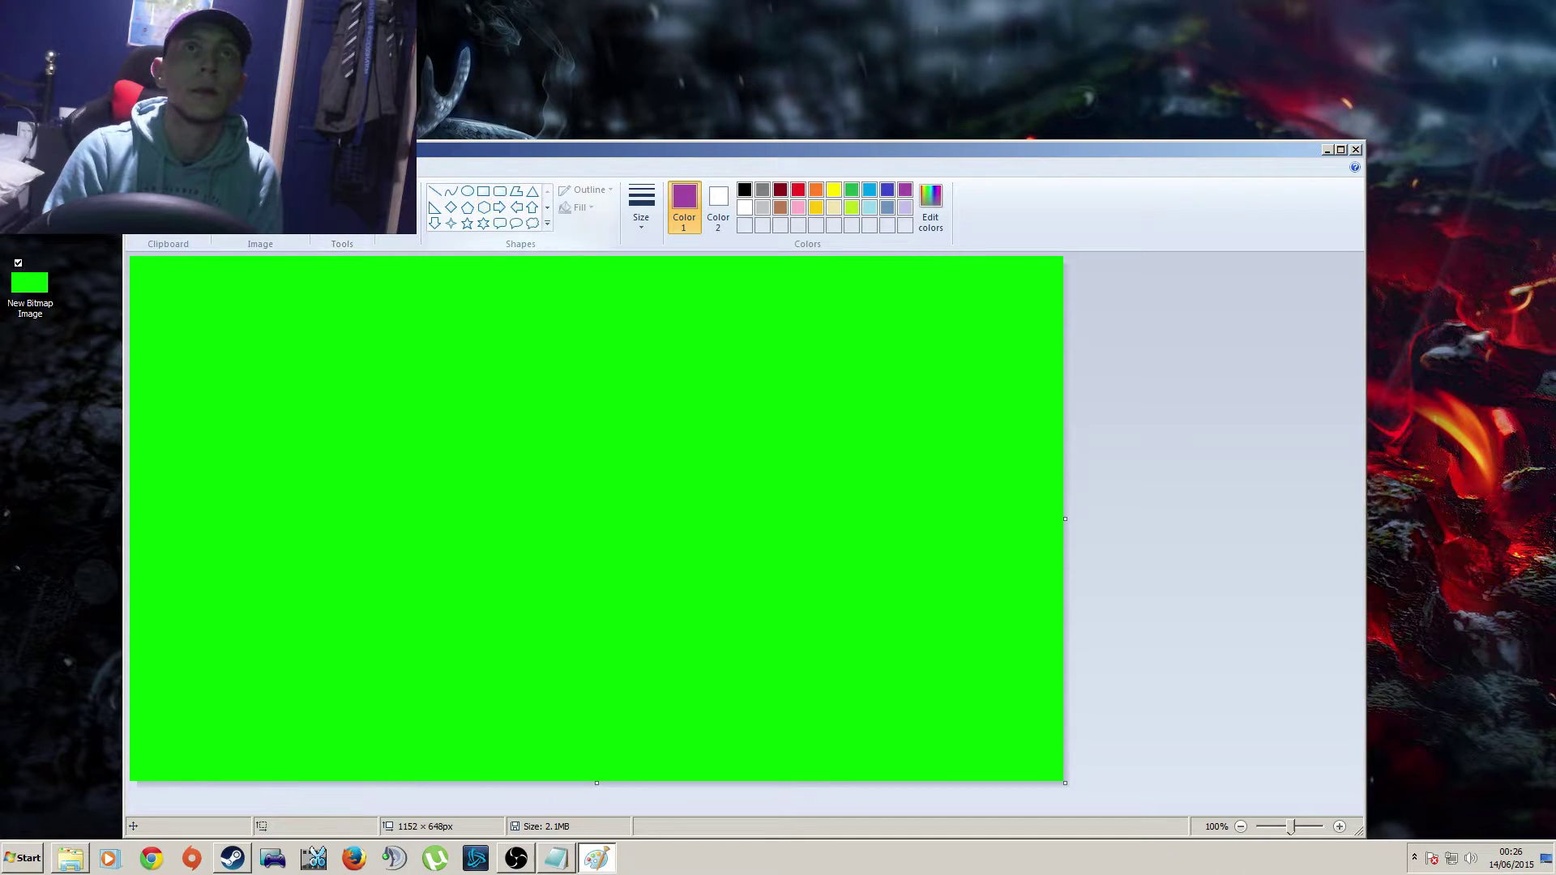
click(641, 209)
click(615, 354)
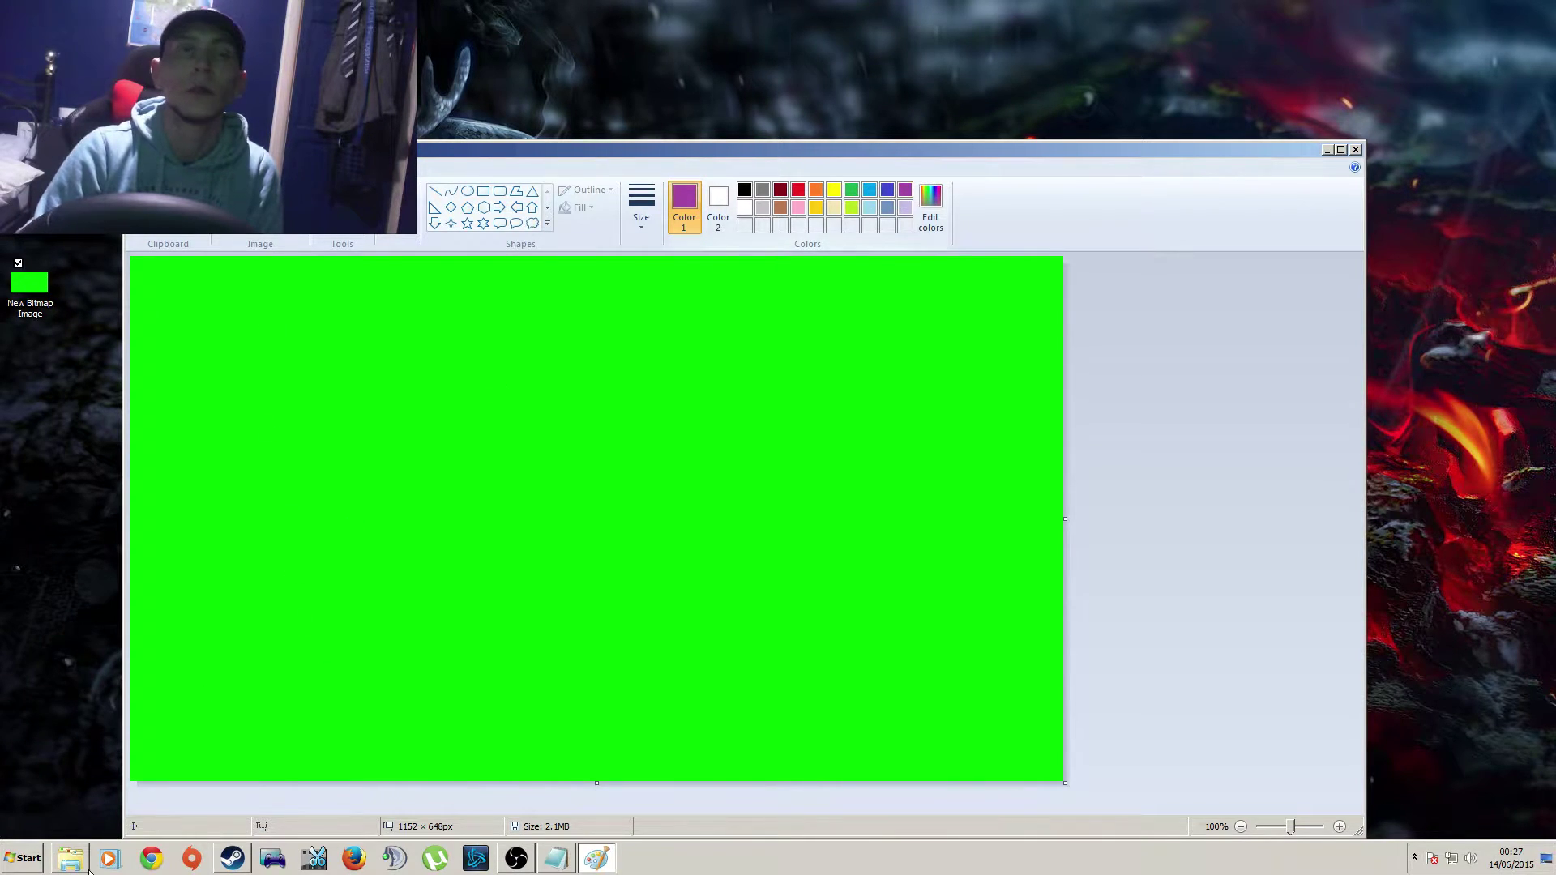
Scribble purple zigzags along the bottom edge, then light-blue loops over them
mouse_move(144, 729)
mouse_down()
mouse_move(175, 711)
mouse_move(199, 726)
mouse_move(272, 705)
mouse_move(366, 713)
mouse_move(513, 661)
mouse_move(604, 707)
mouse_move(685, 681)
mouse_move(774, 706)
mouse_move(972, 683)
mouse_move(1042, 729)
mouse_move(1058, 770)
mouse_move(997, 774)
mouse_up()
mouse_move(204, 780)
mouse_down()
mouse_move(185, 717)
mouse_move(372, 766)
mouse_move(539, 697)
mouse_move(767, 775)
mouse_move(899, 759)
mouse_move(931, 722)
mouse_move(1120, 773)
mouse_up()
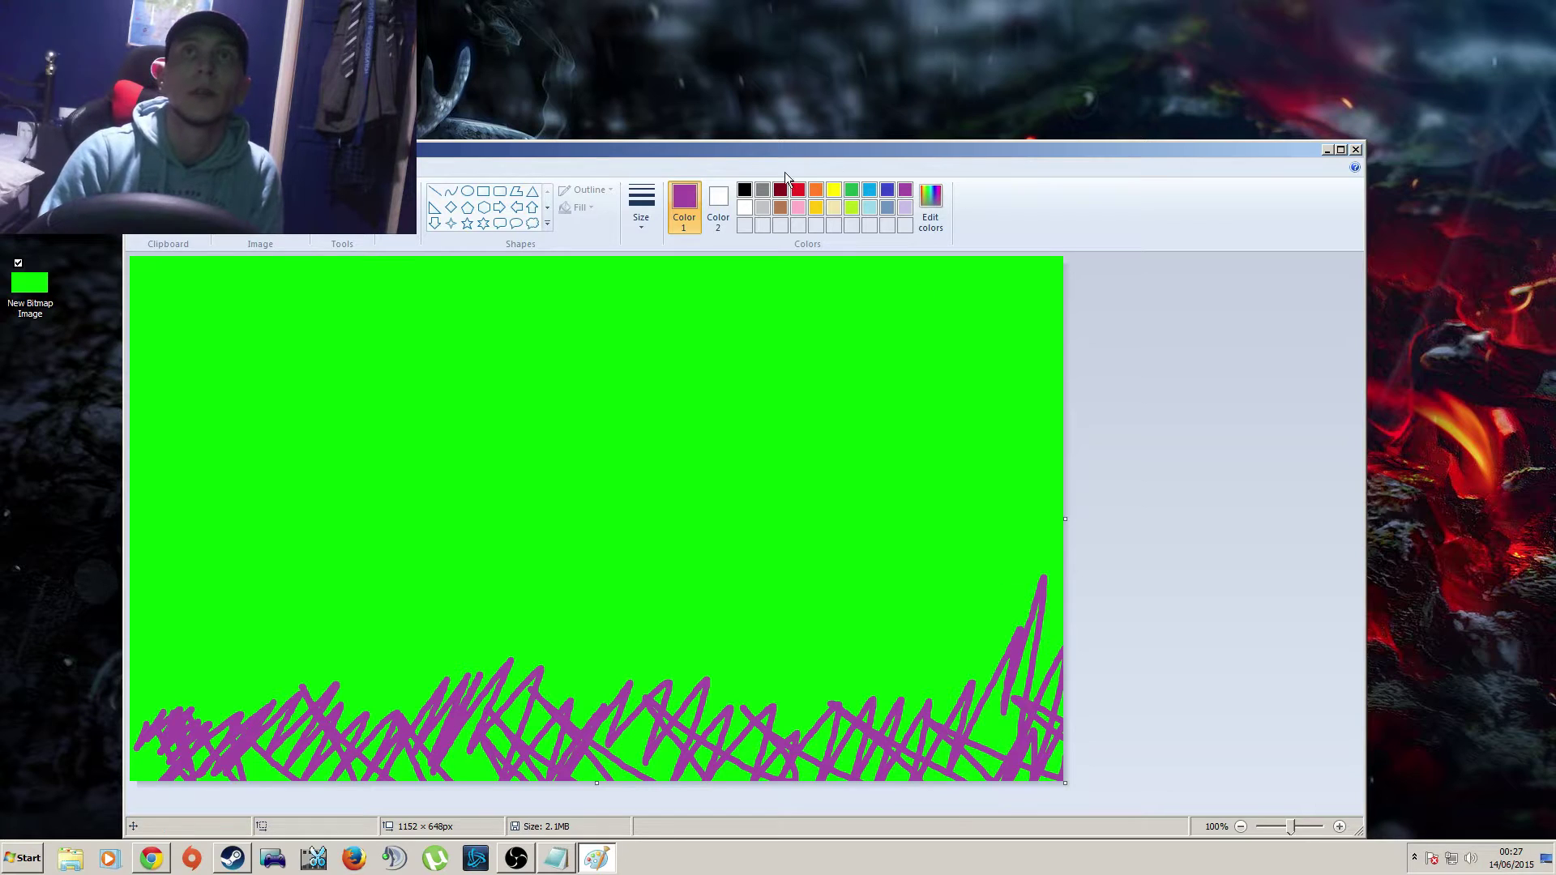
click(870, 189)
mouse_move(182, 723)
mouse_down()
mouse_move(326, 742)
mouse_move(349, 709)
mouse_move(338, 826)
mouse_move(500, 807)
mouse_move(559, 725)
mouse_move(519, 683)
mouse_move(622, 792)
mouse_move(751, 736)
mouse_move(920, 790)
mouse_move(1043, 726)
mouse_move(511, 765)
mouse_move(183, 703)
mouse_move(85, 758)
mouse_move(298, 699)
mouse_move(474, 681)
mouse_move(536, 763)
mouse_move(781, 695)
mouse_move(954, 772)
mouse_move(581, 709)
mouse_move(493, 715)
mouse_move(298, 685)
mouse_move(398, 763)
mouse_move(591, 753)
mouse_move(743, 775)
mouse_move(910, 773)
mouse_move(983, 738)
mouse_move(1001, 695)
mouse_move(1046, 698)
mouse_up()
Brush purple zigzags down the canvas's right edge, leaving lime green as the drawing colour
click(905, 190)
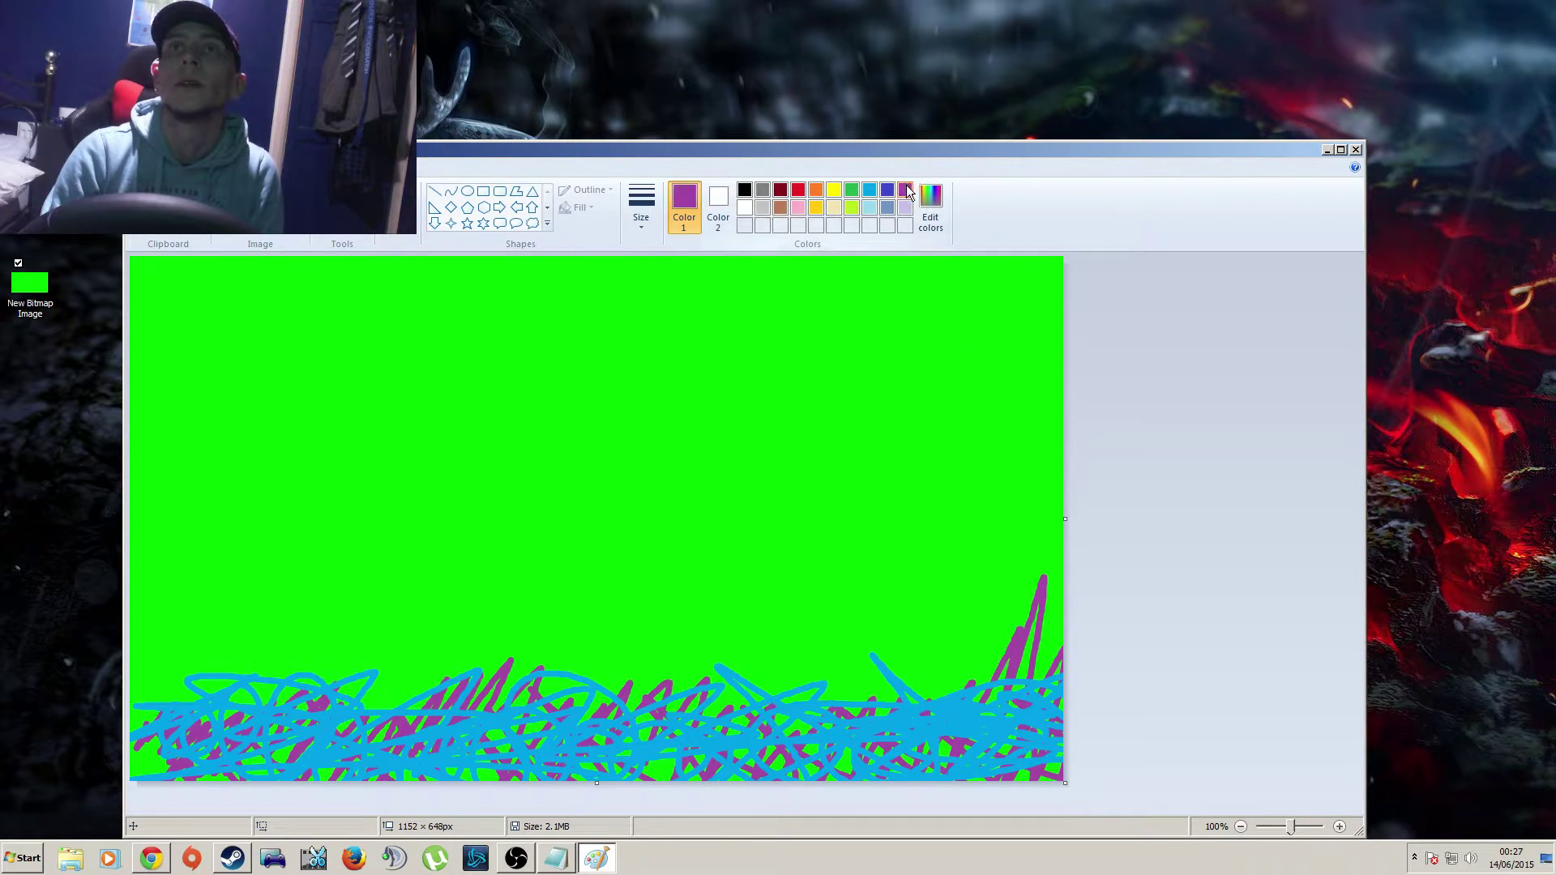
mouse_move(1019, 258)
mouse_down()
mouse_move(1101, 264)
mouse_move(972, 464)
mouse_move(1114, 430)
mouse_move(1043, 565)
mouse_move(1084, 596)
mouse_move(1053, 716)
mouse_move(1010, 663)
mouse_move(1027, 734)
mouse_move(1088, 823)
mouse_move(974, 633)
mouse_move(1075, 560)
mouse_move(1055, 481)
mouse_move(1090, 412)
mouse_move(1082, 331)
mouse_move(1049, 273)
mouse_move(1067, 370)
mouse_move(1078, 272)
mouse_move(1010, 269)
mouse_move(982, 460)
mouse_move(1030, 532)
mouse_move(969, 687)
mouse_move(1104, 566)
mouse_move(1007, 316)
mouse_move(1001, 251)
mouse_move(996, 460)
mouse_move(972, 575)
mouse_move(1040, 566)
mouse_move(1123, 424)
mouse_move(1025, 365)
mouse_move(1064, 479)
mouse_up()
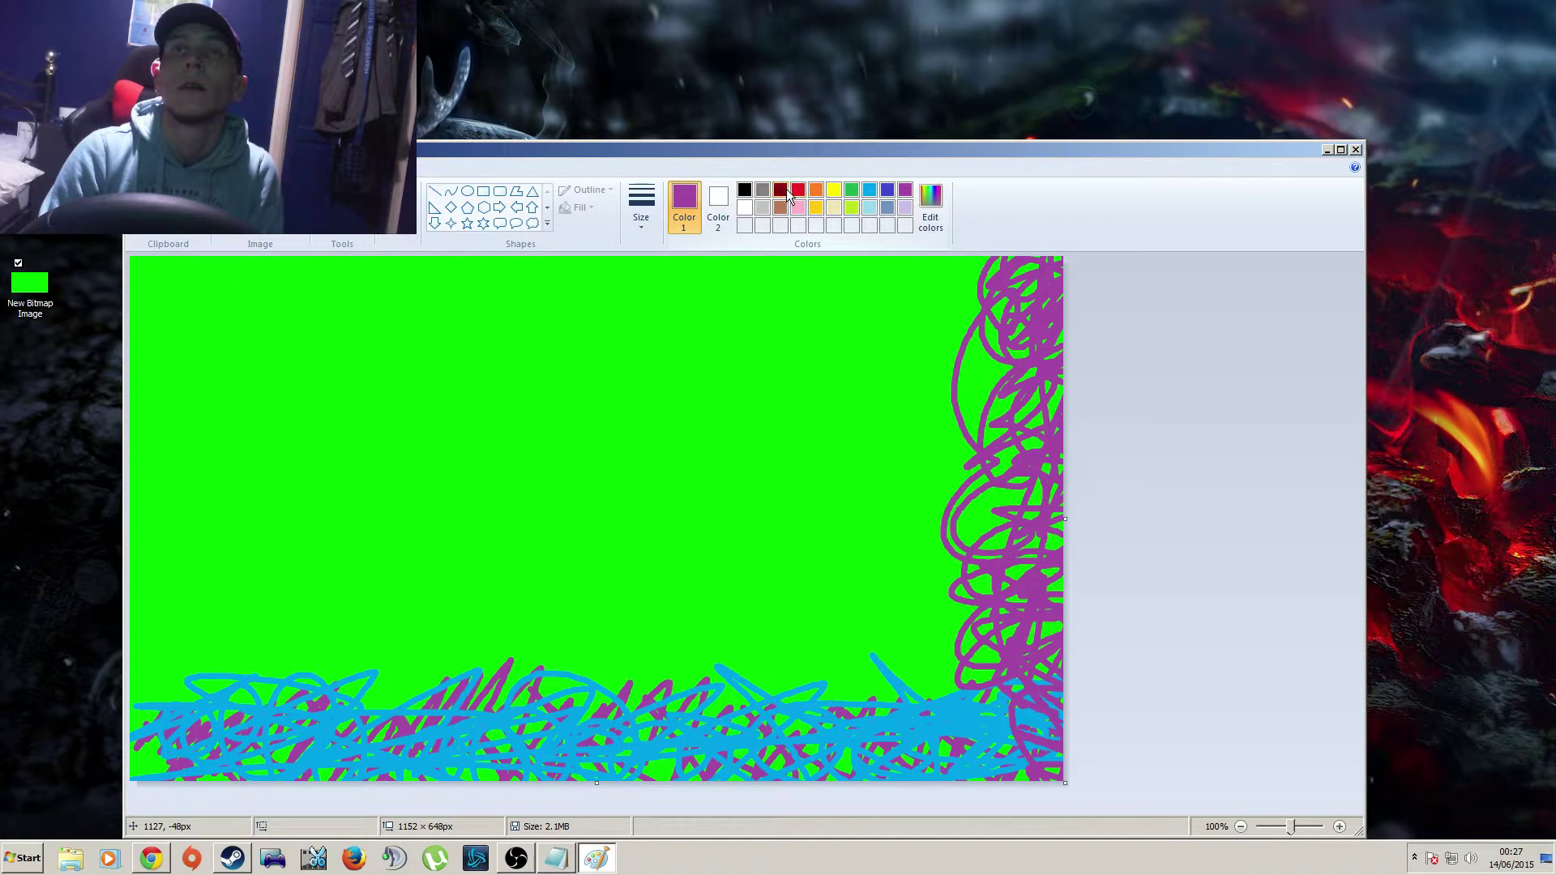
click(782, 191)
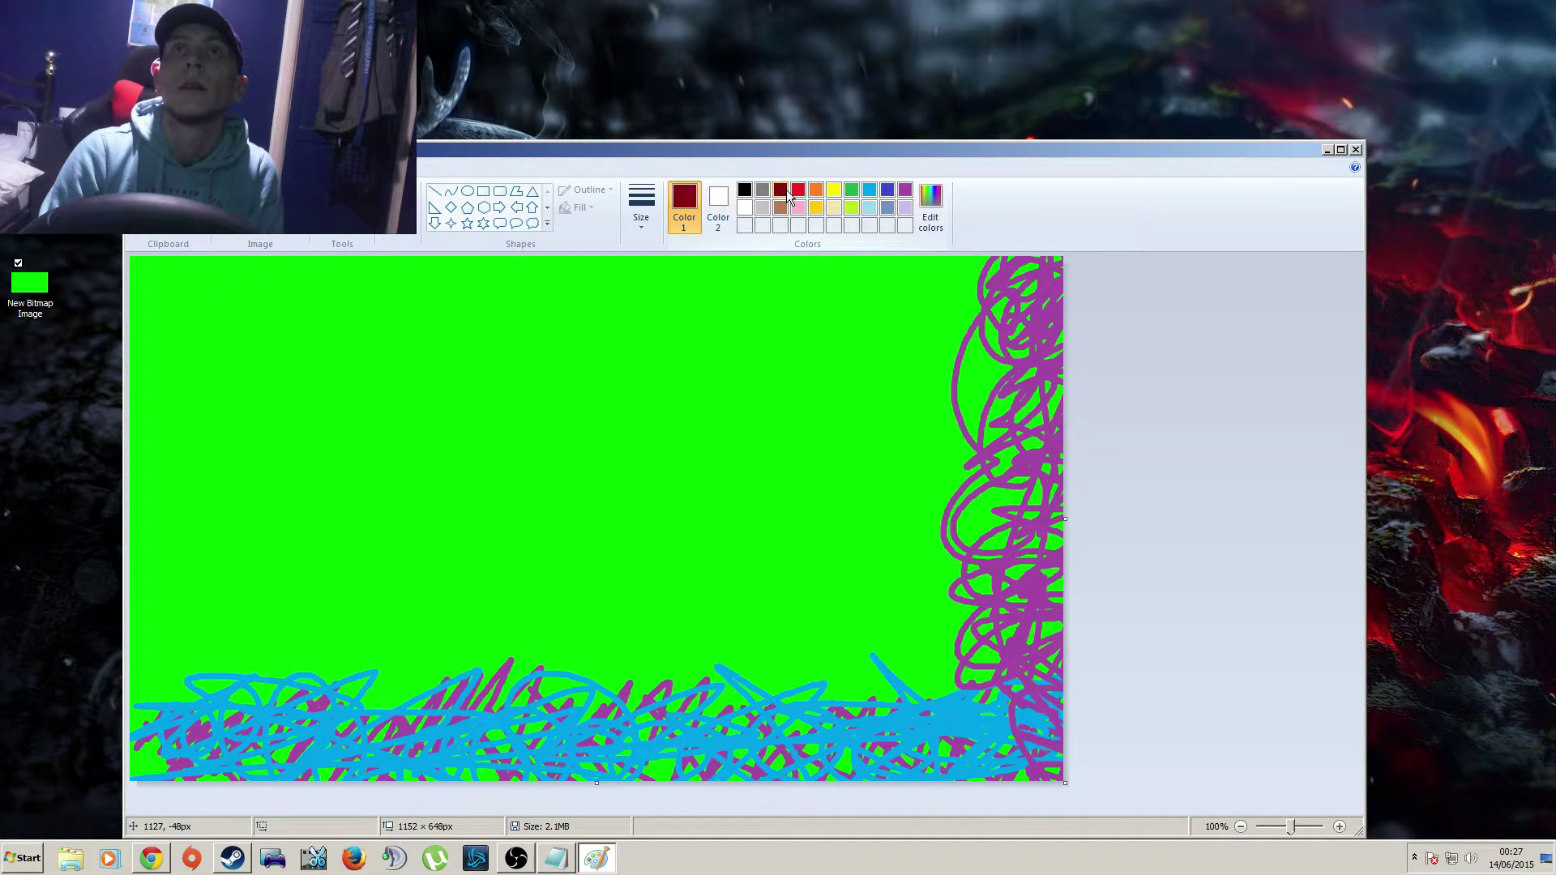
click(852, 208)
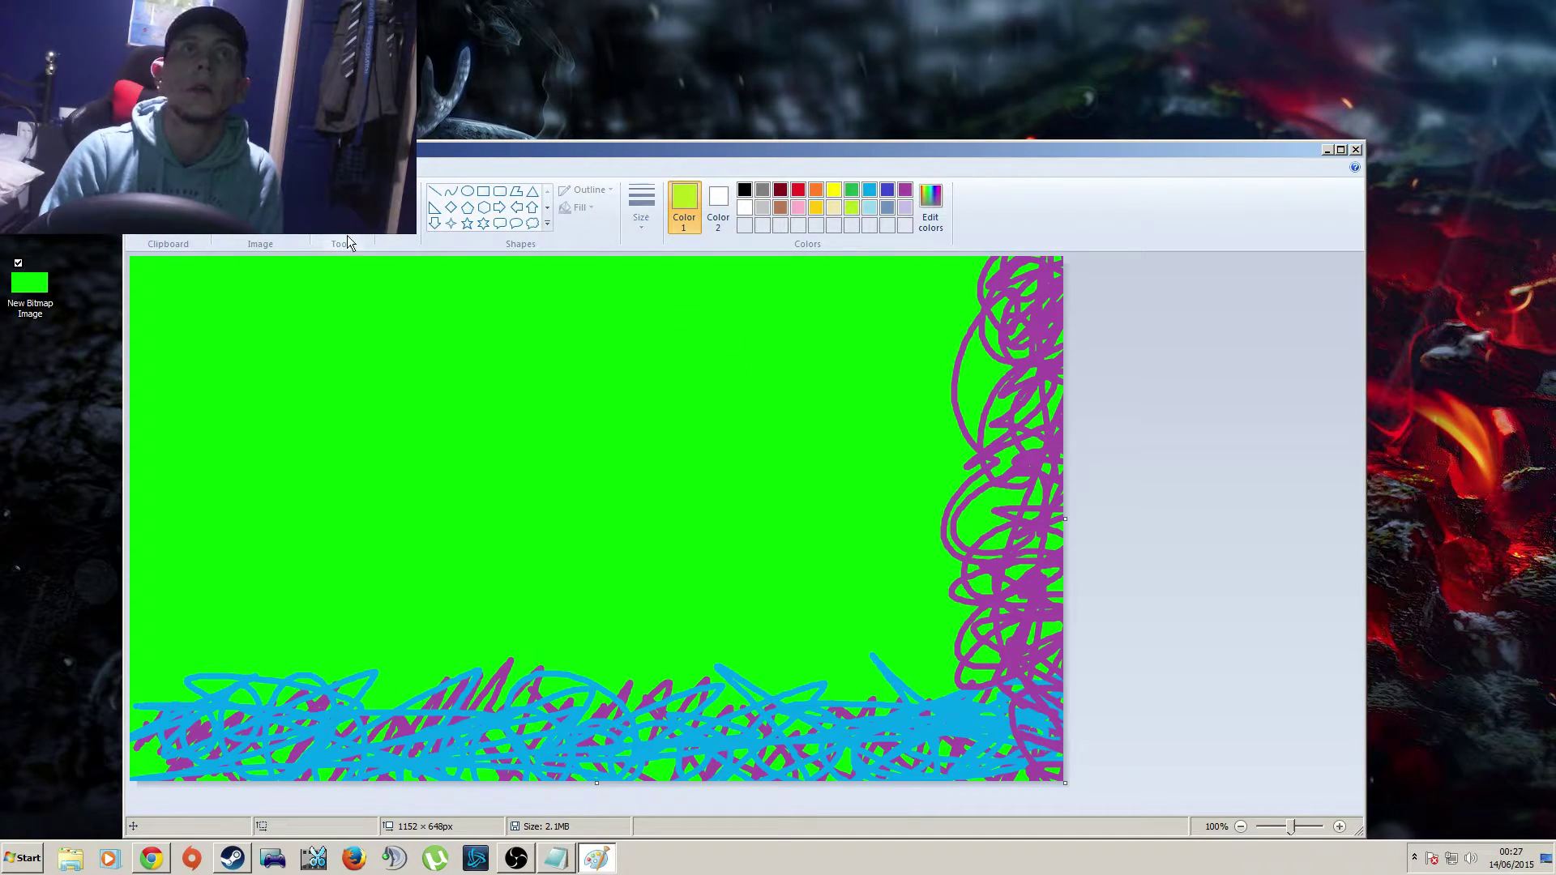
Pick the canvas's background green and paint over parts of the bottom and right-edge scribbles
click(342, 212)
click(568, 276)
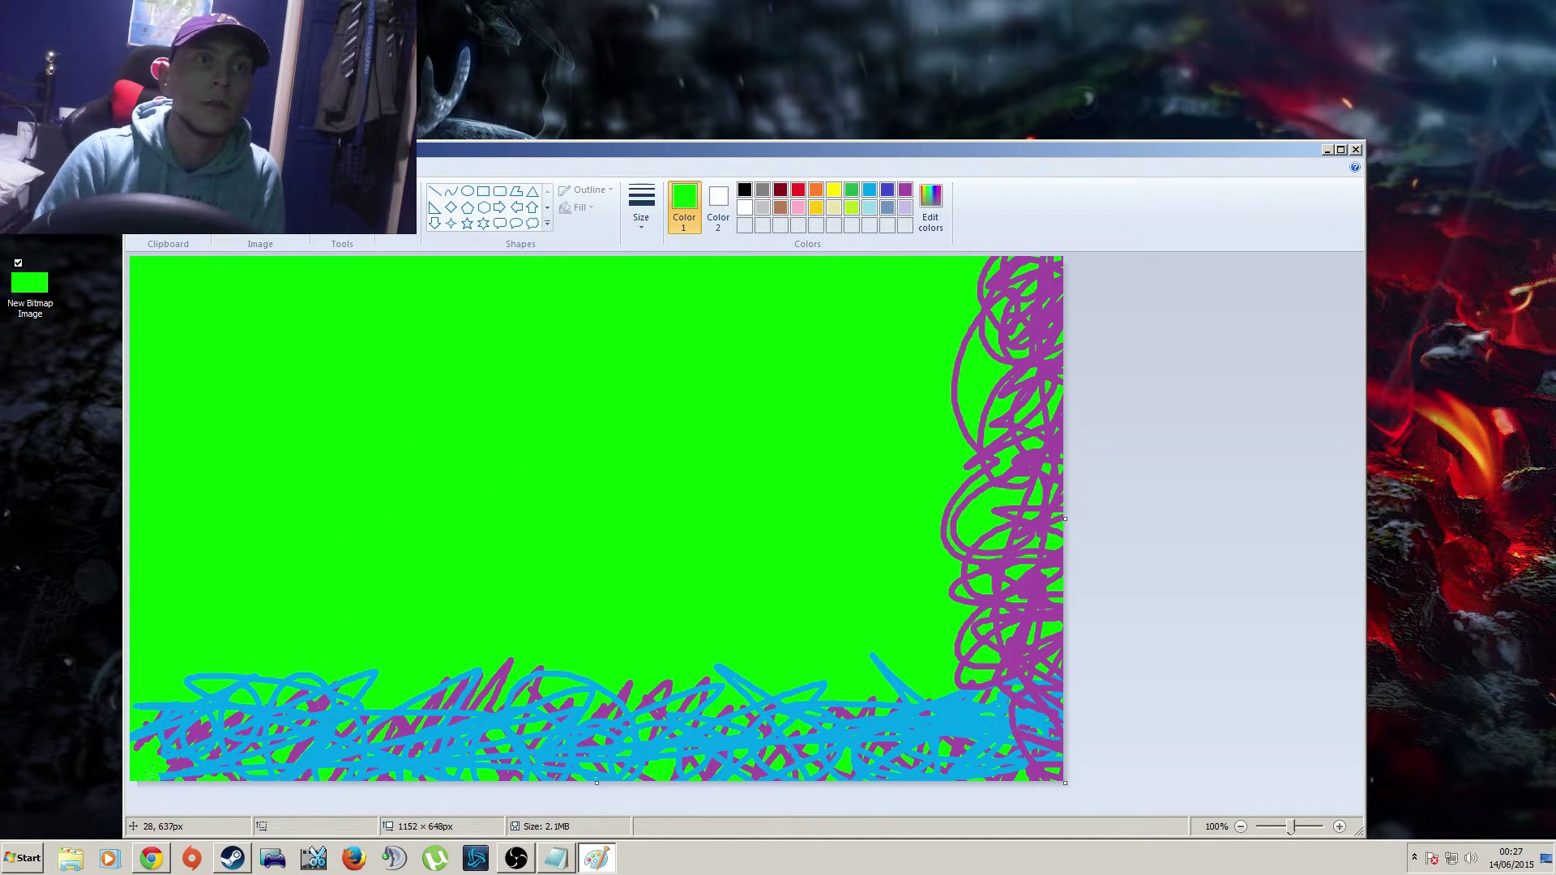
mouse_move(166, 780)
mouse_down()
mouse_move(251, 764)
mouse_move(244, 785)
mouse_move(281, 774)
mouse_move(231, 780)
mouse_move(340, 778)
mouse_move(327, 786)
mouse_move(298, 786)
mouse_move(353, 770)
mouse_move(343, 787)
mouse_move(281, 786)
mouse_move(384, 770)
mouse_move(358, 779)
mouse_move(419, 786)
mouse_move(461, 772)
mouse_move(474, 791)
mouse_move(516, 768)
mouse_move(555, 773)
mouse_move(525, 777)
mouse_move(533, 789)
mouse_move(595, 789)
mouse_move(656, 770)
mouse_move(737, 772)
mouse_move(645, 781)
mouse_move(763, 784)
mouse_move(733, 765)
mouse_move(711, 785)
mouse_move(859, 770)
mouse_move(857, 789)
mouse_move(807, 779)
mouse_move(735, 794)
mouse_move(880, 768)
mouse_move(870, 789)
mouse_move(1005, 779)
mouse_up()
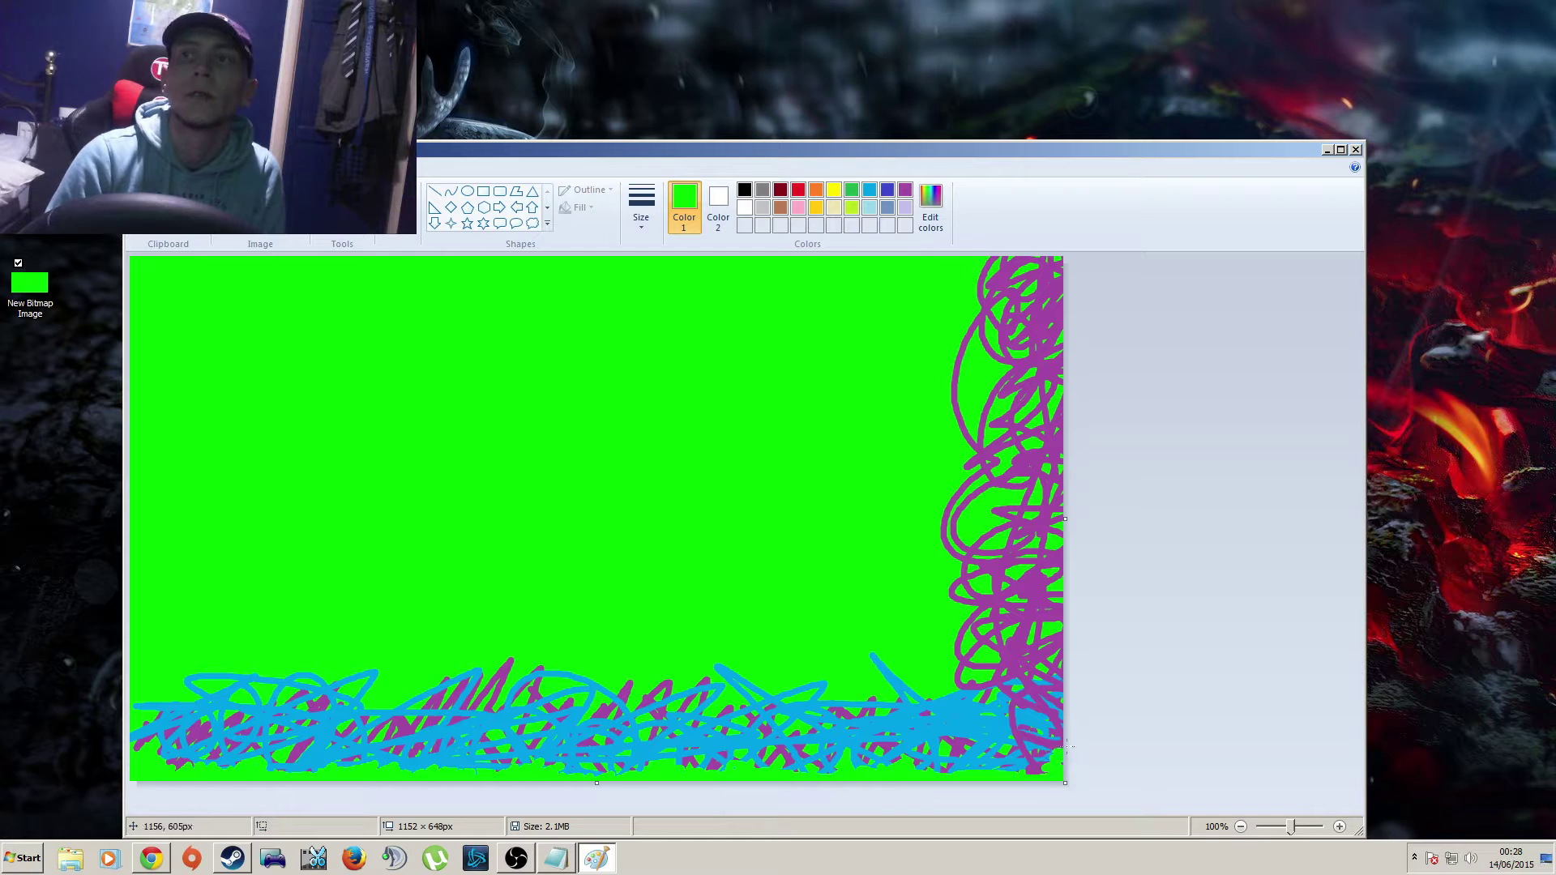
drag(1056, 727, 1070, 376)
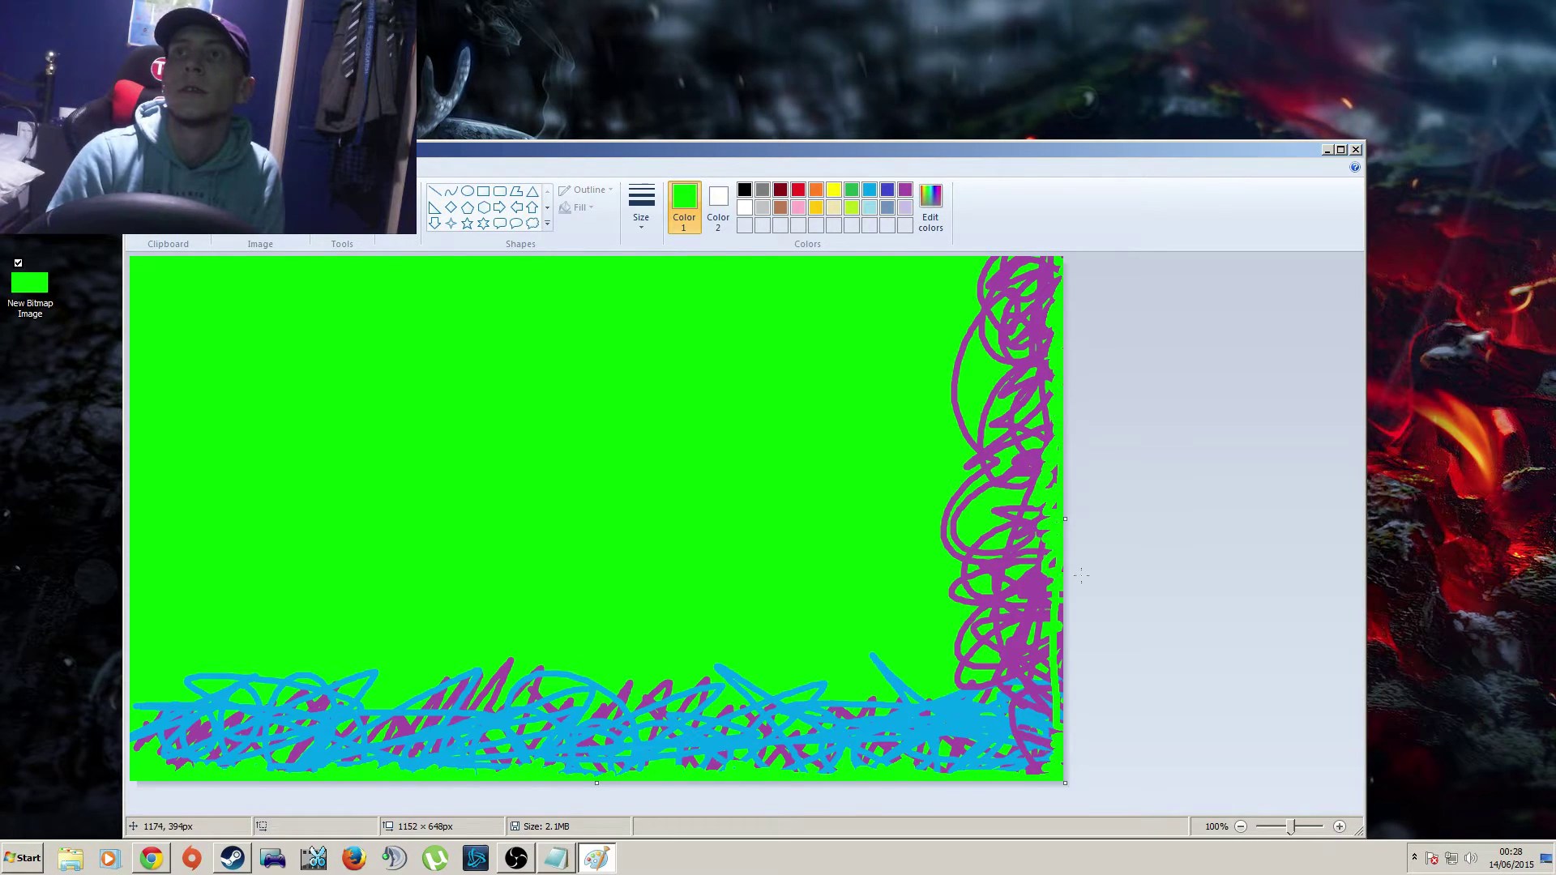
Add light-blue loops over the purple right-edge border, ending with black selected
click(869, 190)
mouse_move(1009, 268)
mouse_down()
mouse_move(1017, 354)
mouse_move(1011, 398)
mouse_move(979, 442)
mouse_move(1005, 694)
mouse_move(1009, 627)
mouse_move(975, 514)
mouse_move(1011, 506)
mouse_move(1025, 381)
mouse_move(1009, 317)
mouse_up()
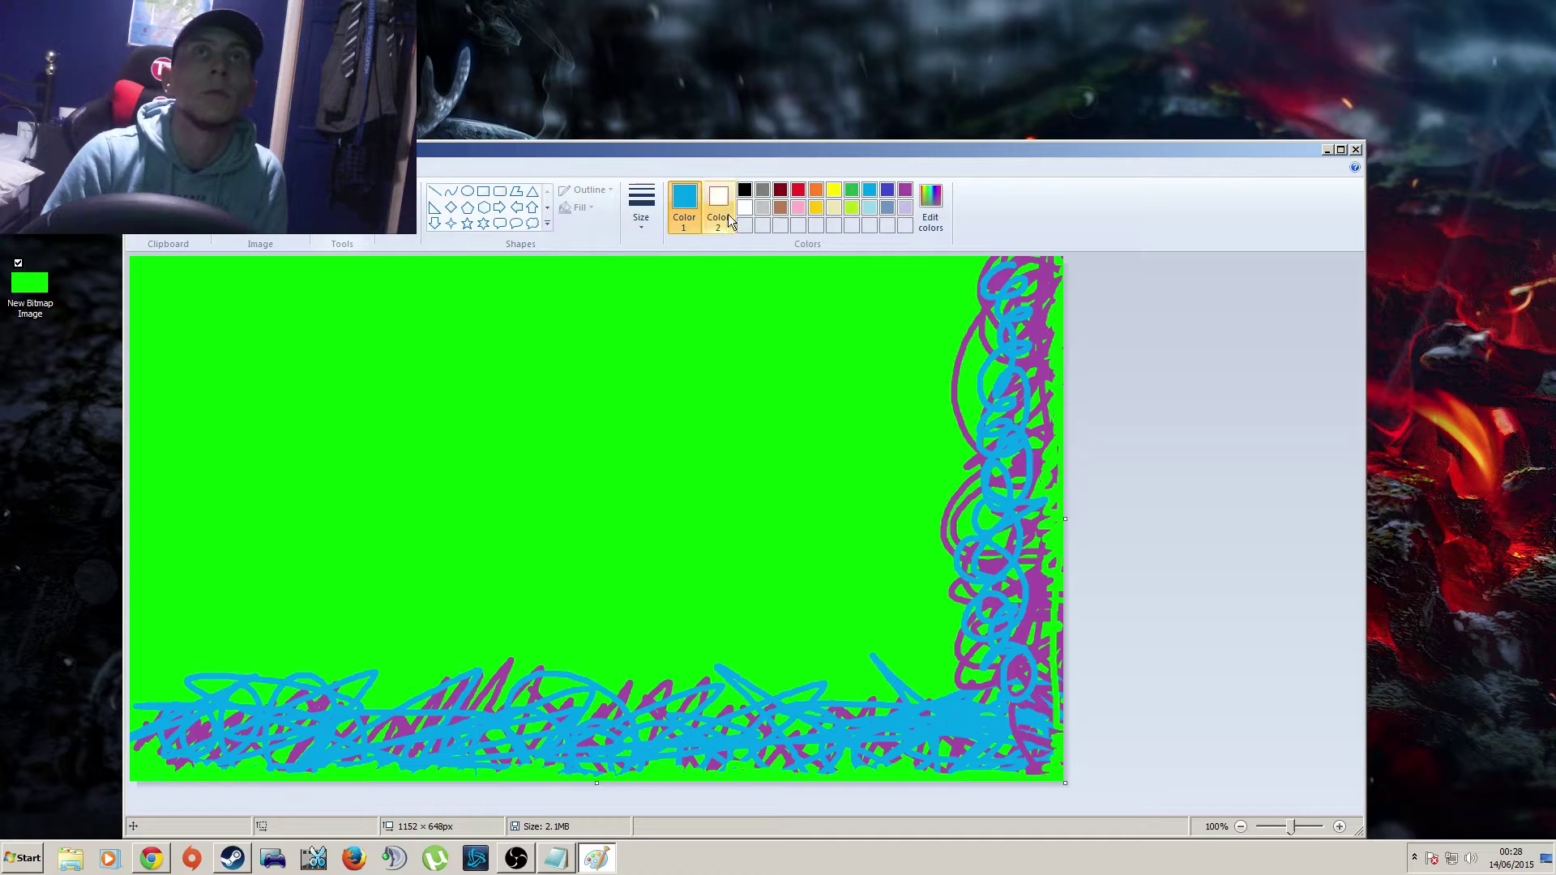
click(904, 192)
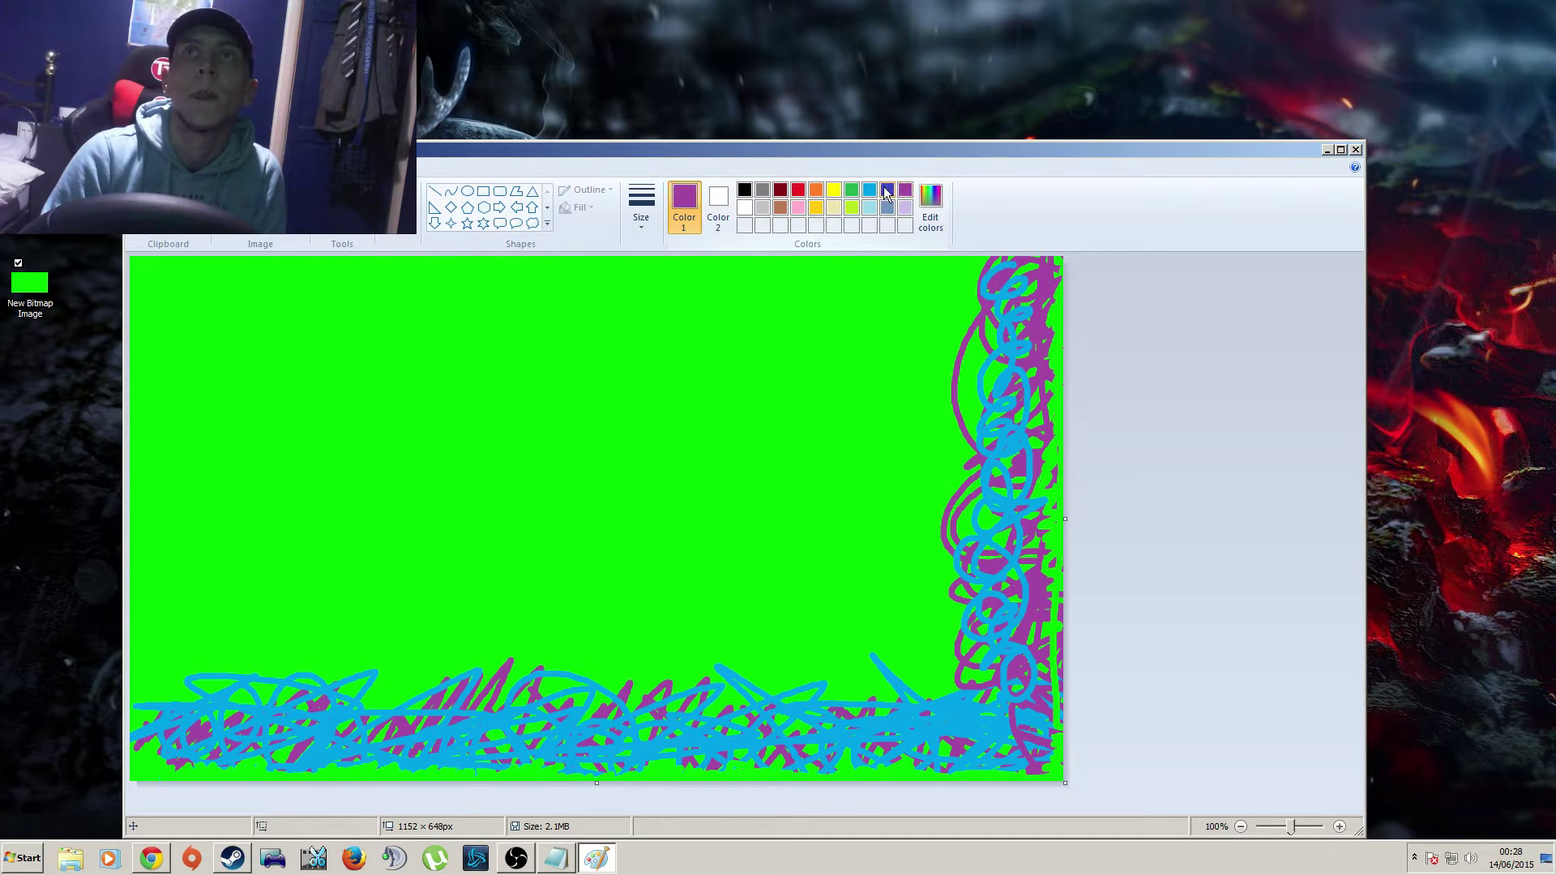
click(744, 191)
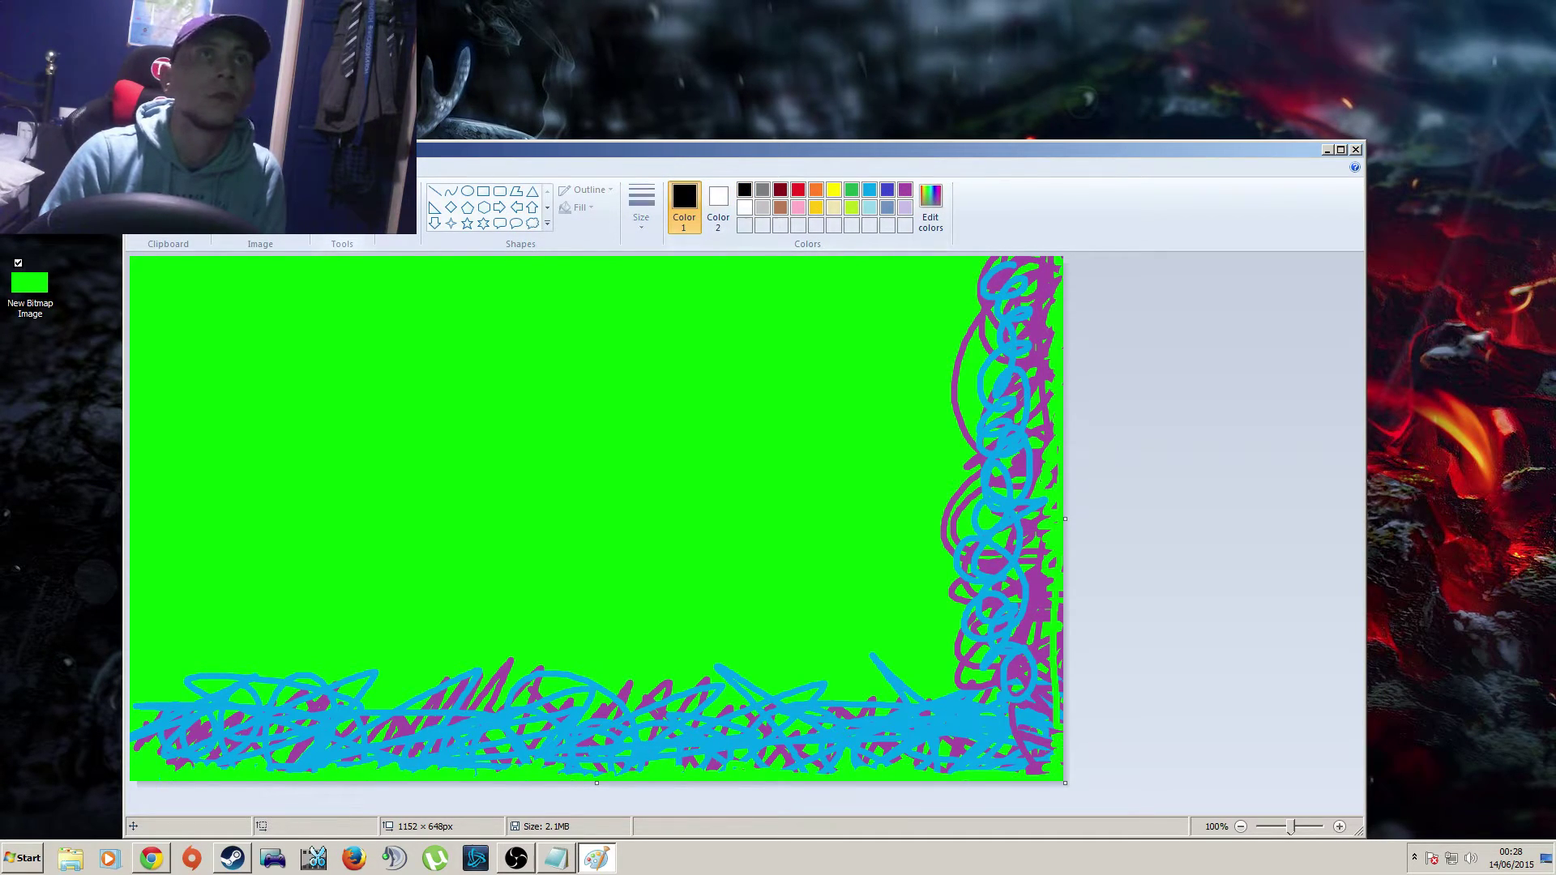
Place the black caption 'My youtube channel' in a text box across the bottom border
drag(199, 674, 1014, 773)
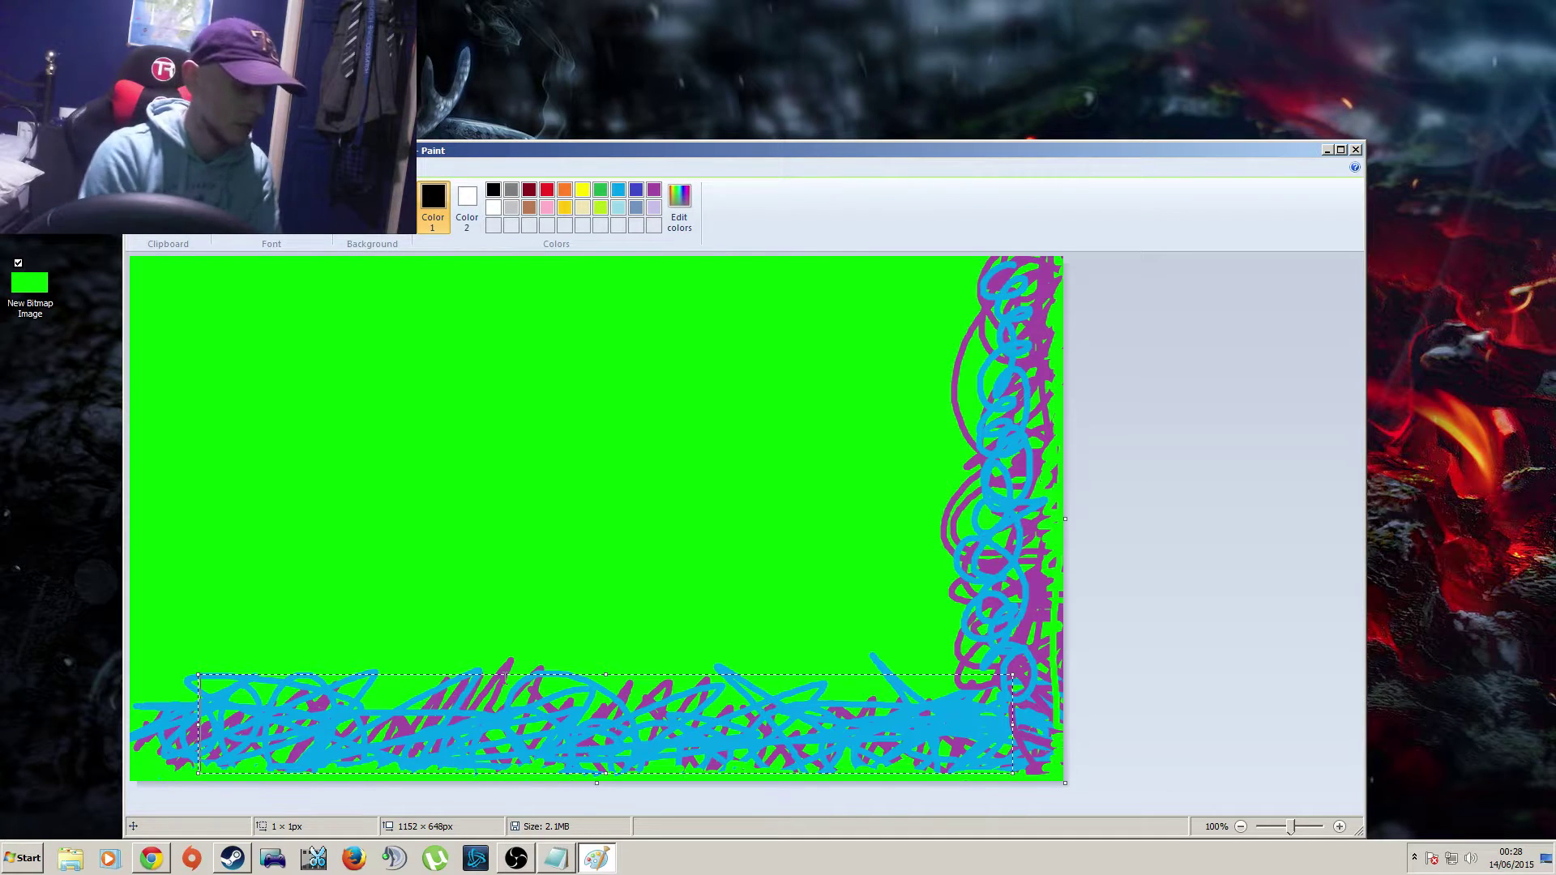
text(My you)
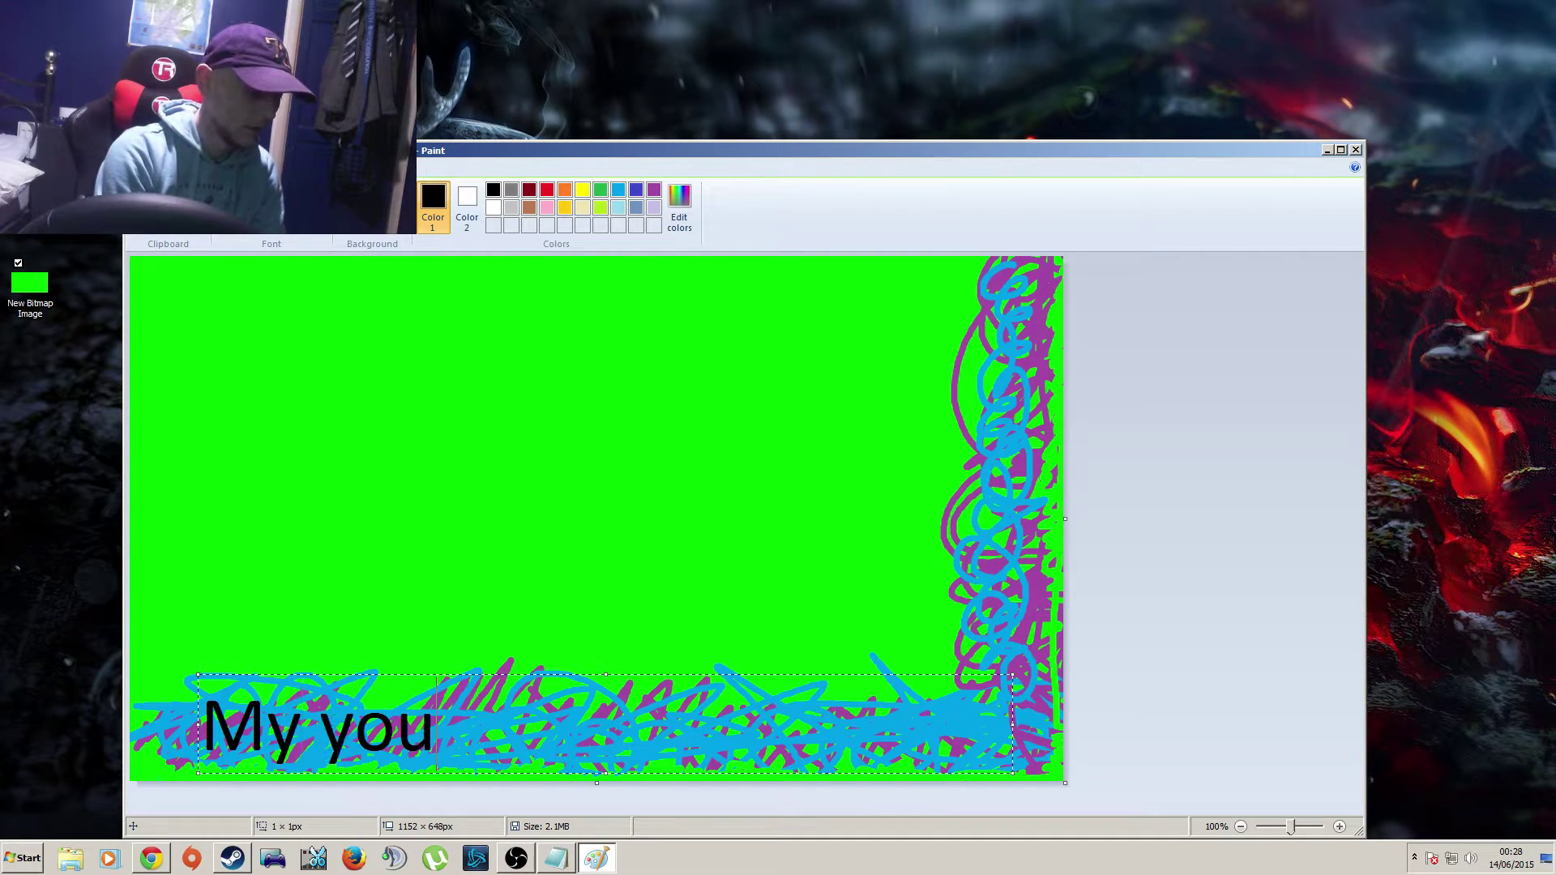
text(tube channel)
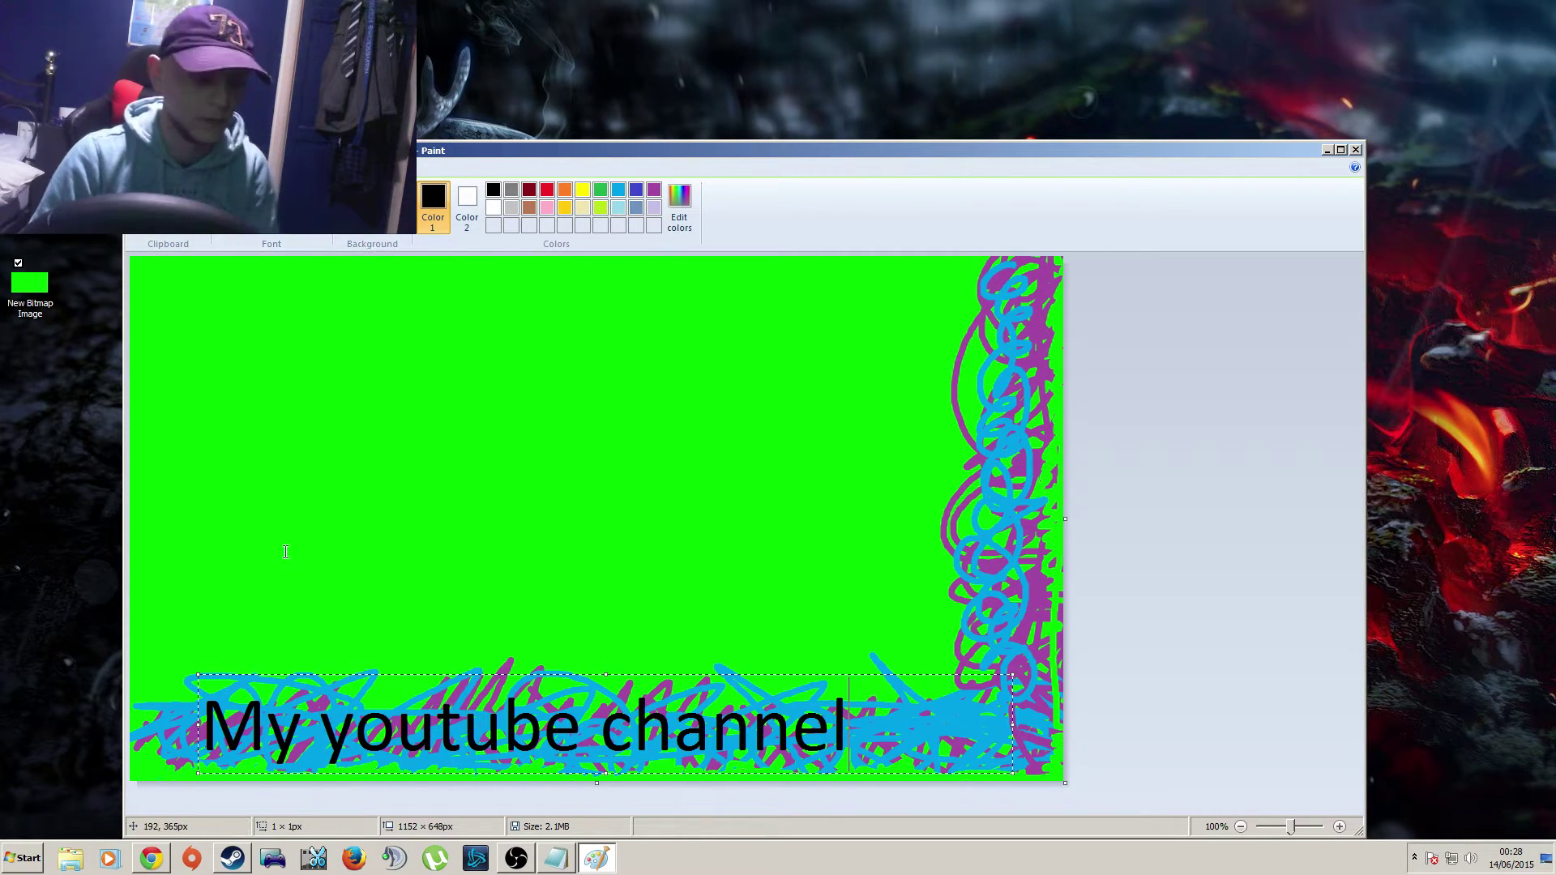
key(Return)
click(280, 347)
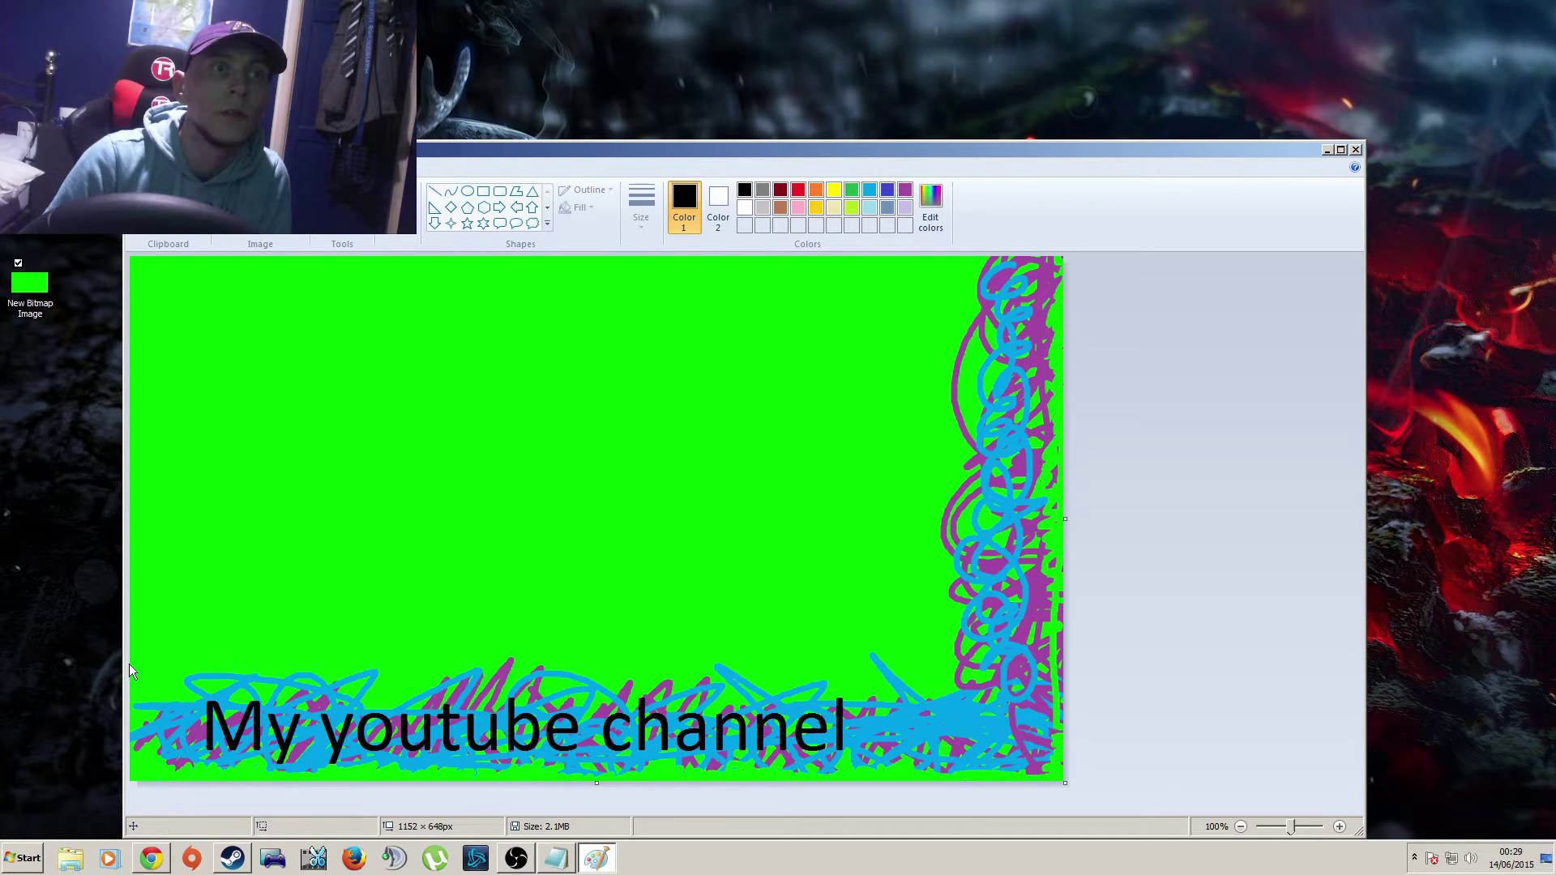
Crop the image down to the bottom banner strip
mouse_move(130, 663)
mouse_down()
mouse_move(843, 715)
mouse_move(1063, 809)
mouse_up()
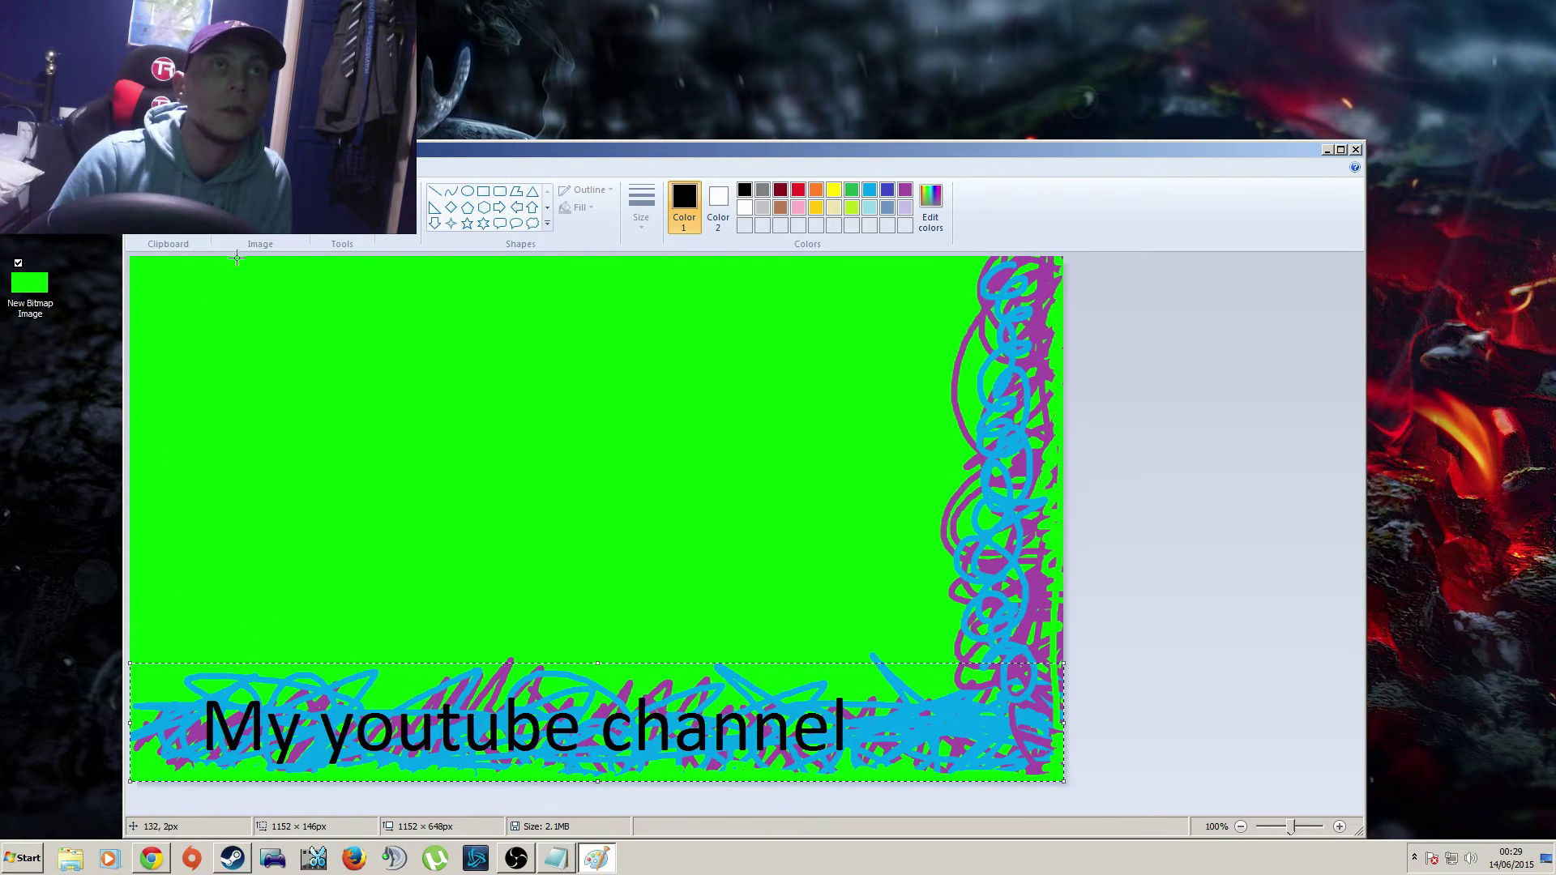
key(Escape)
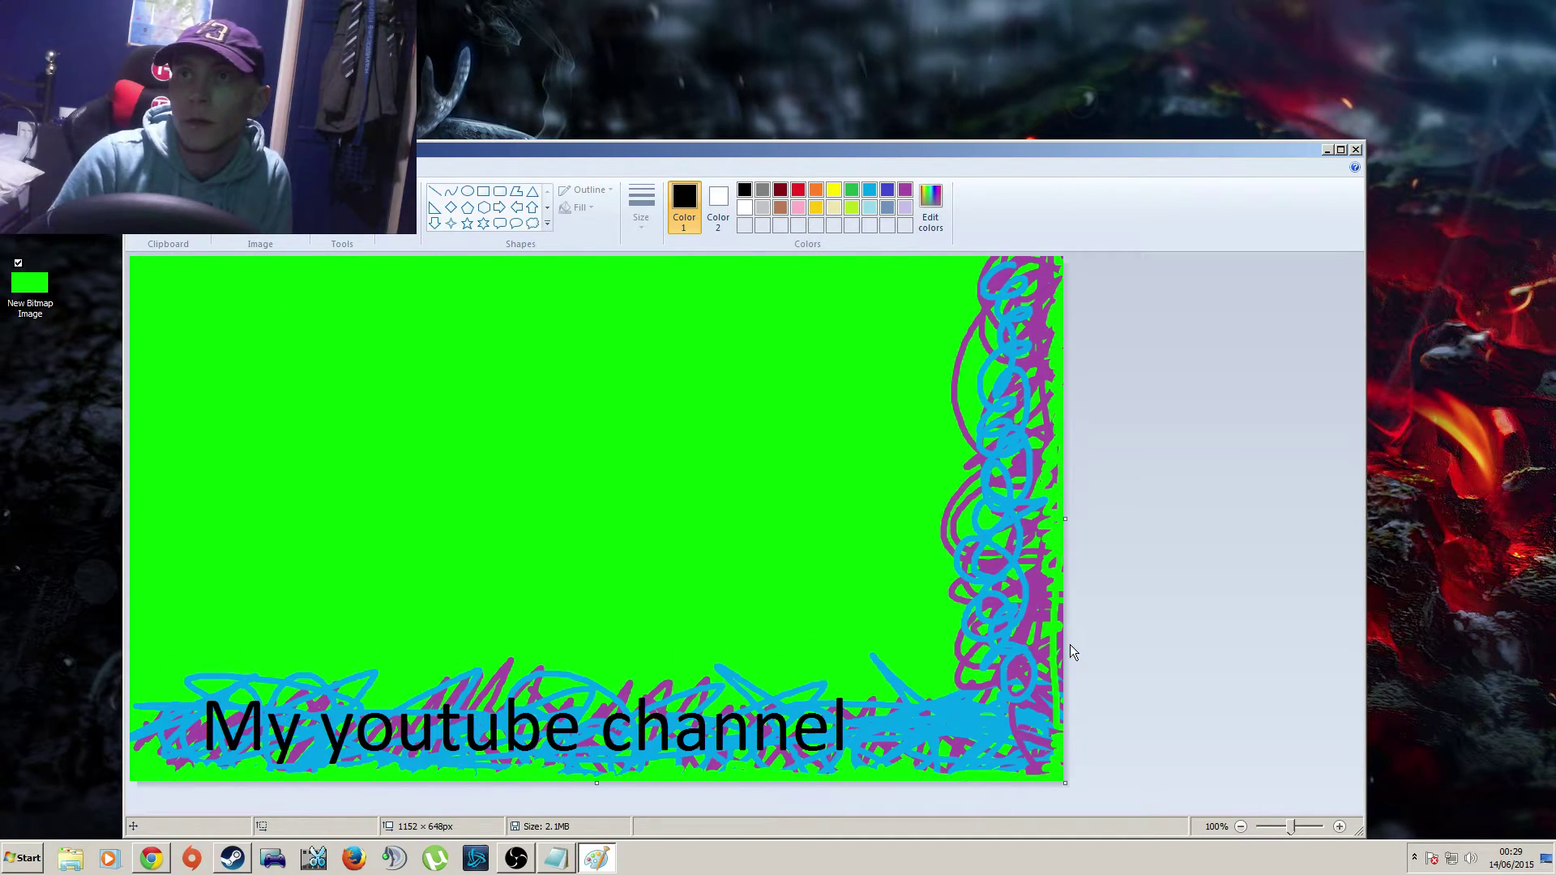
drag(1062, 644, 61, 814)
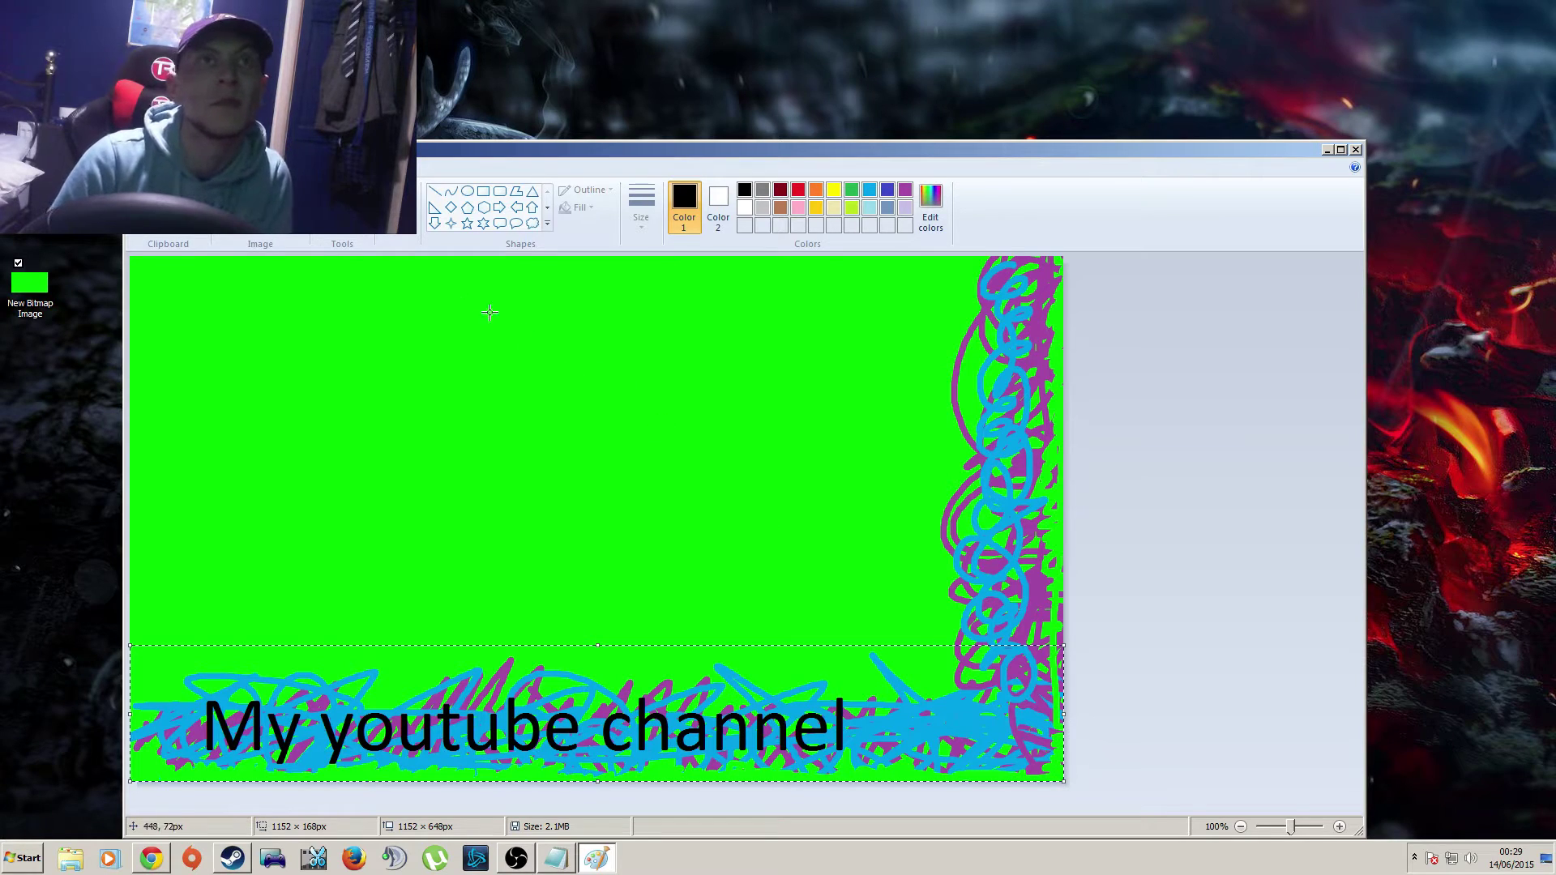
key(ctrl+shift+x)
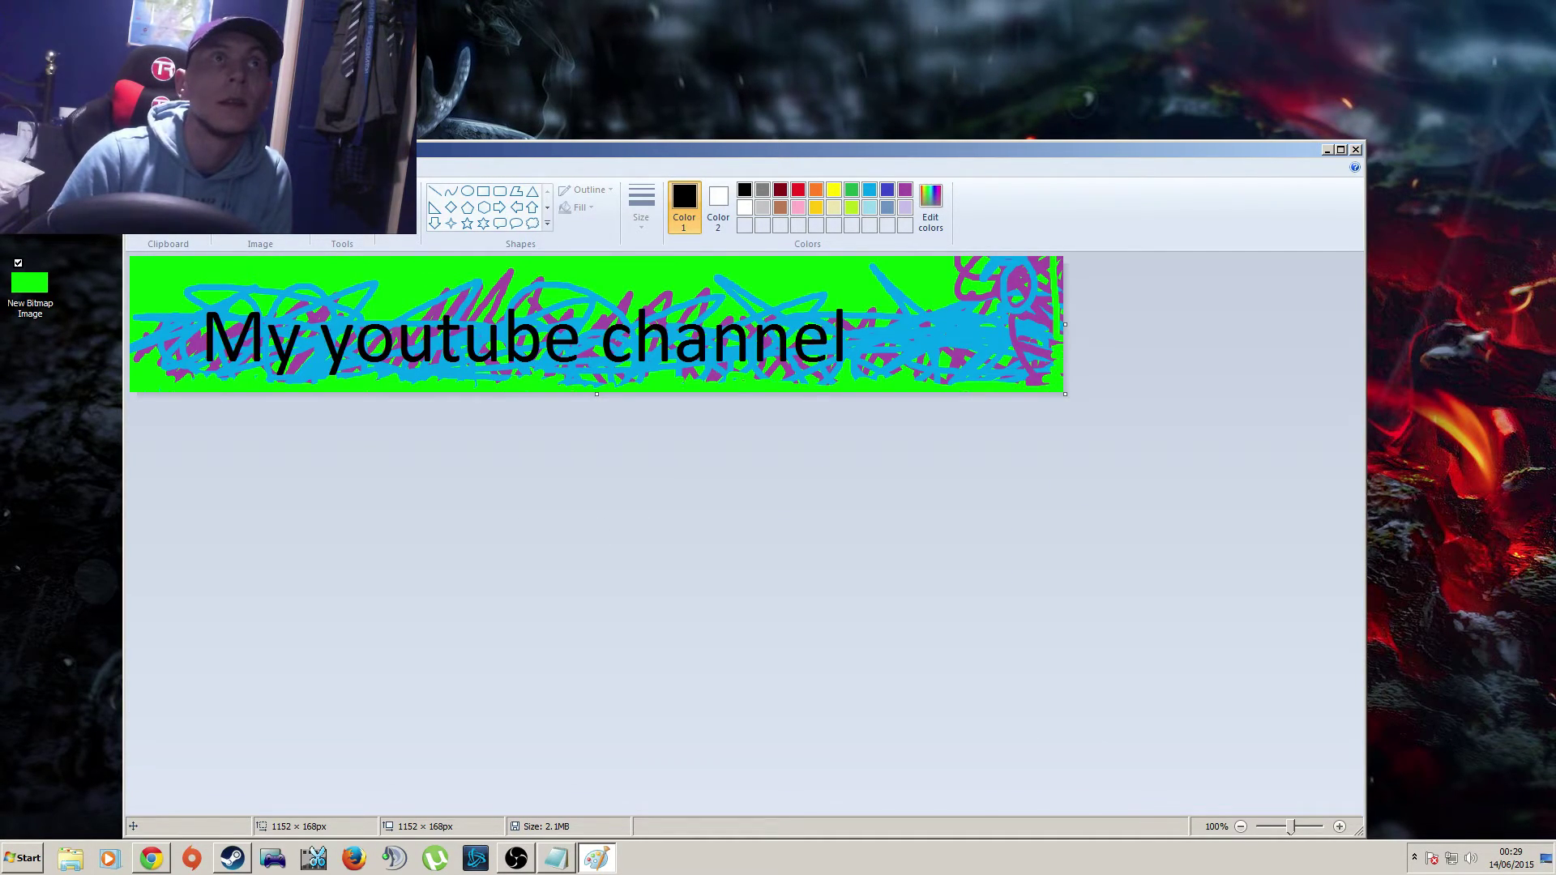
Save the banner, then crop it to a 42 × 168 px strip from the right edge
click(141, 227)
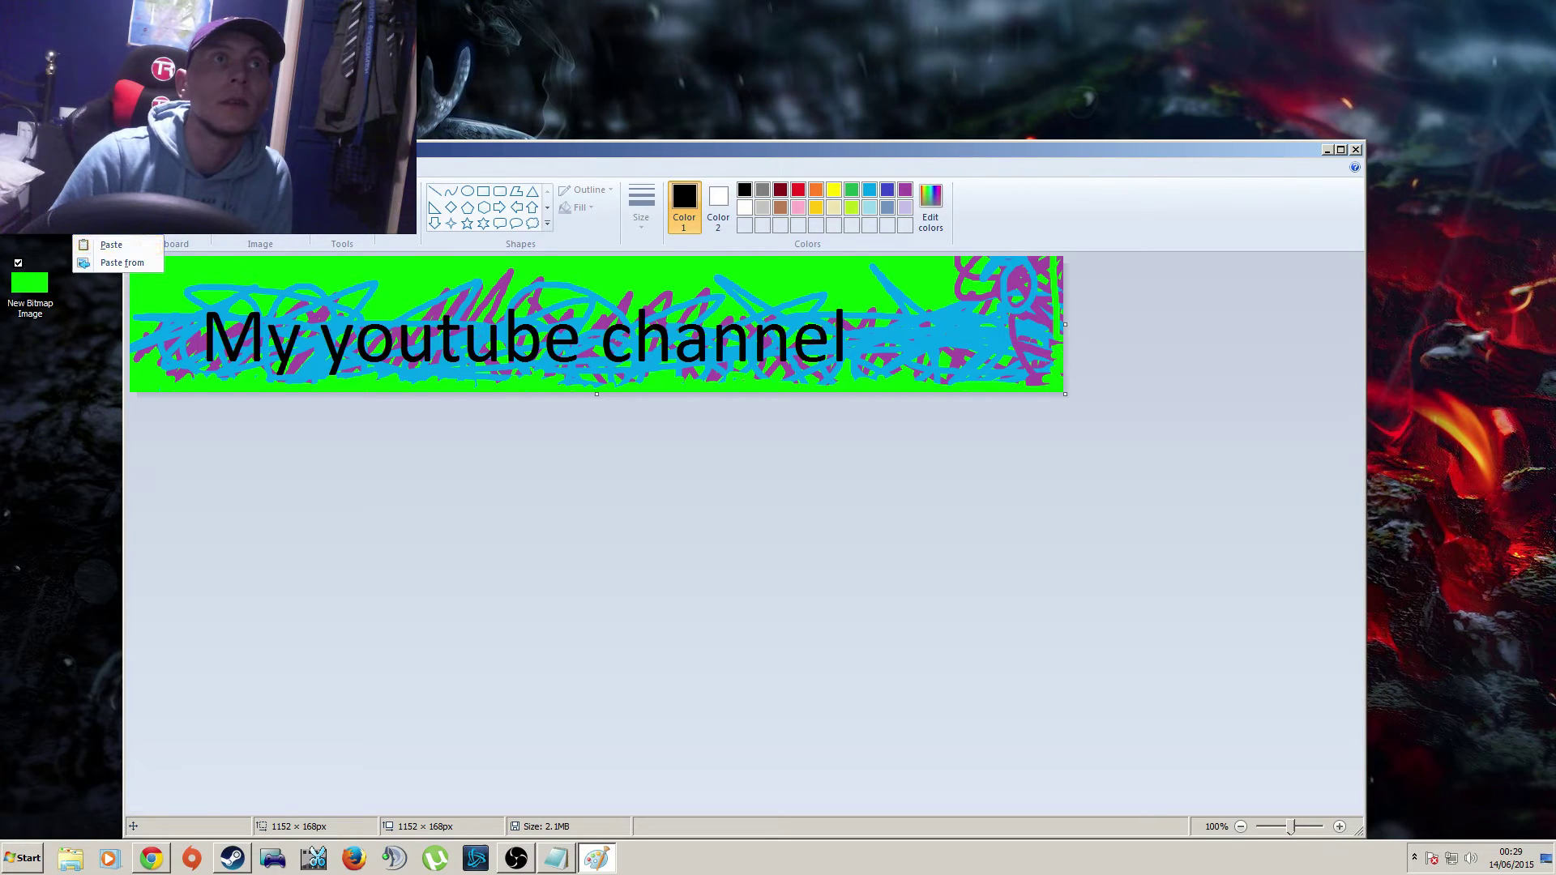
key(Escape)
key(ctrl+s)
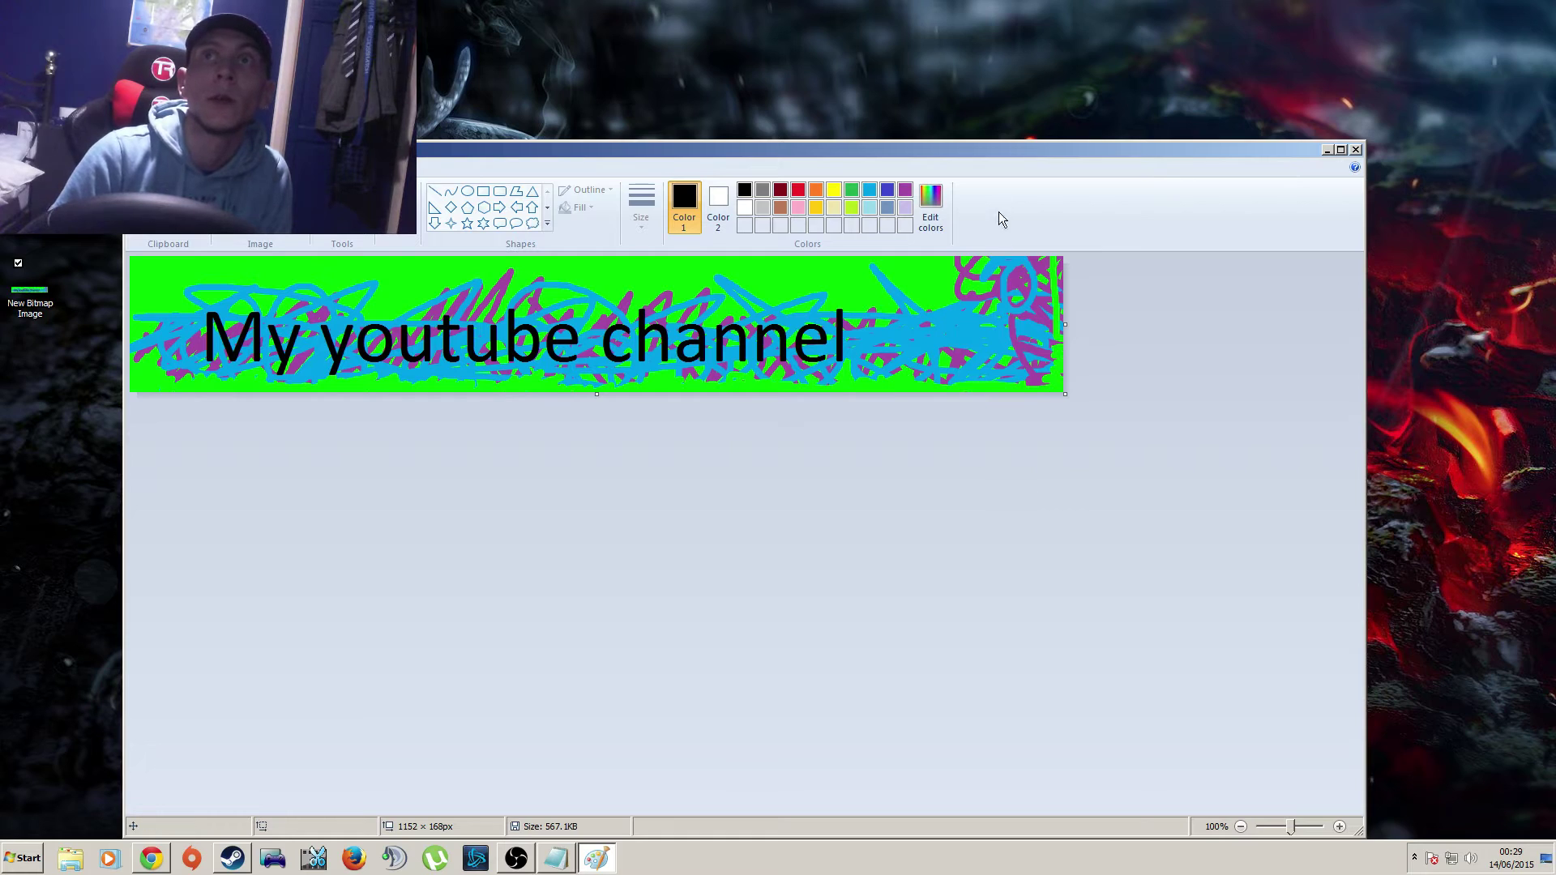
drag(1030, 257, 1125, 437)
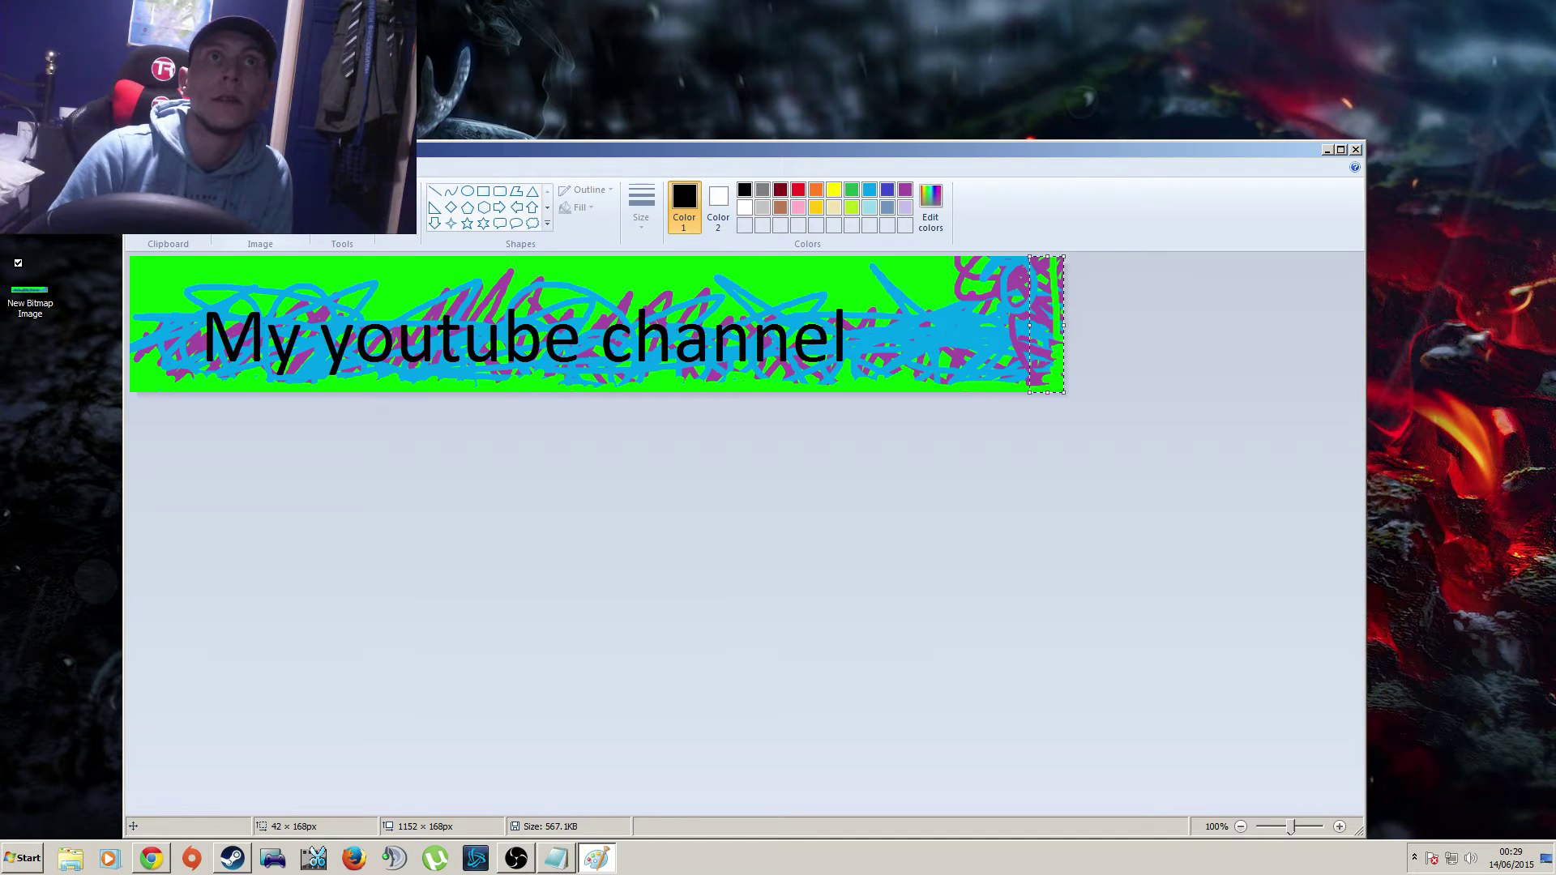
click(280, 189)
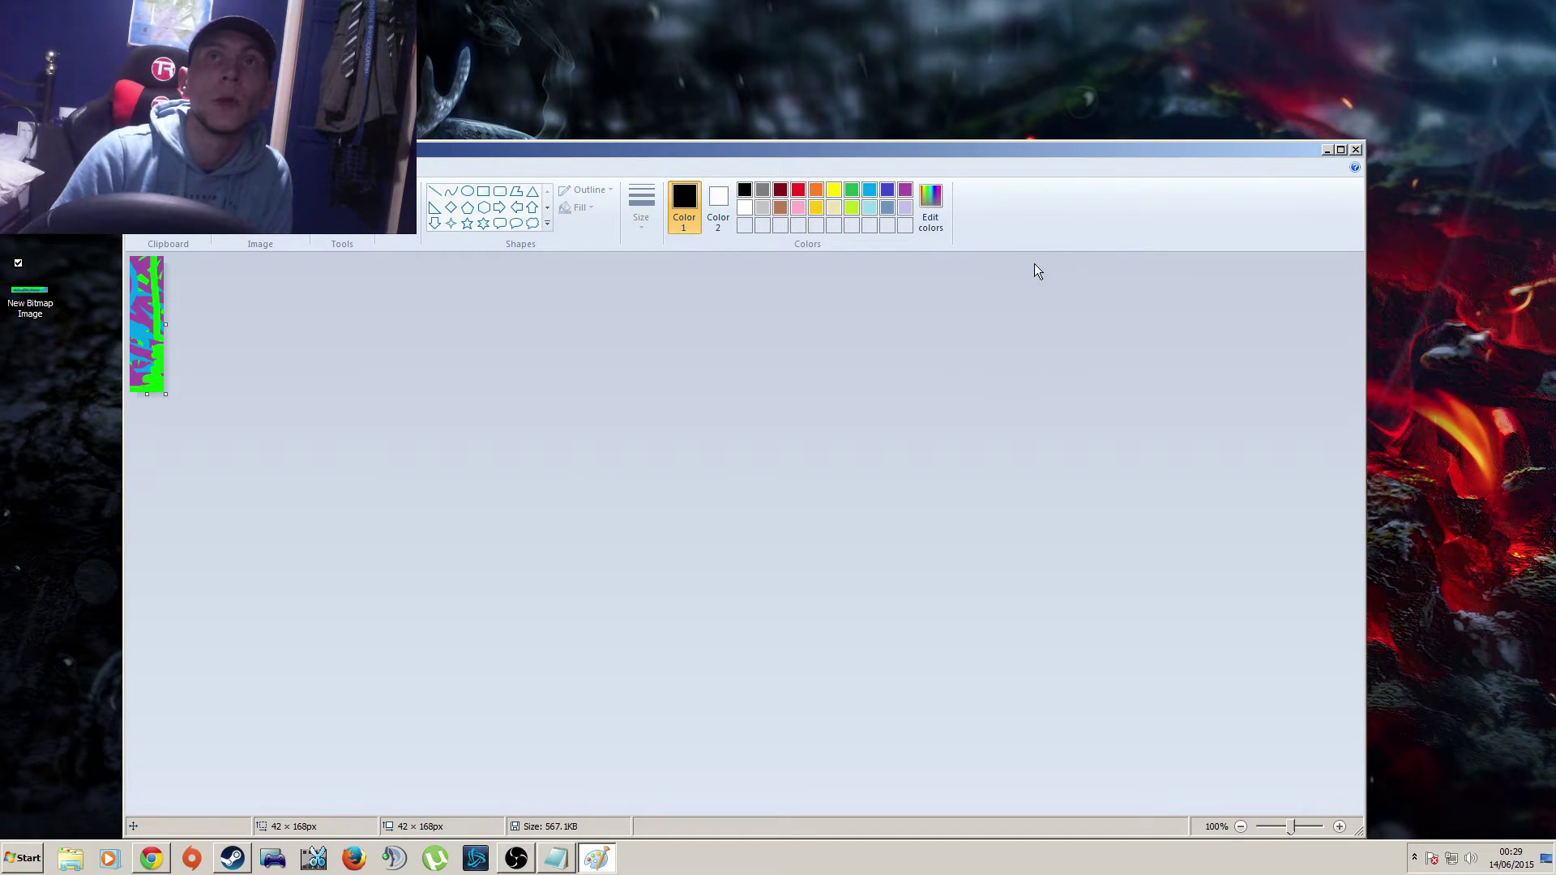
Close Paint and add an Image source named Image to Scene 4 in OBS
click(1357, 150)
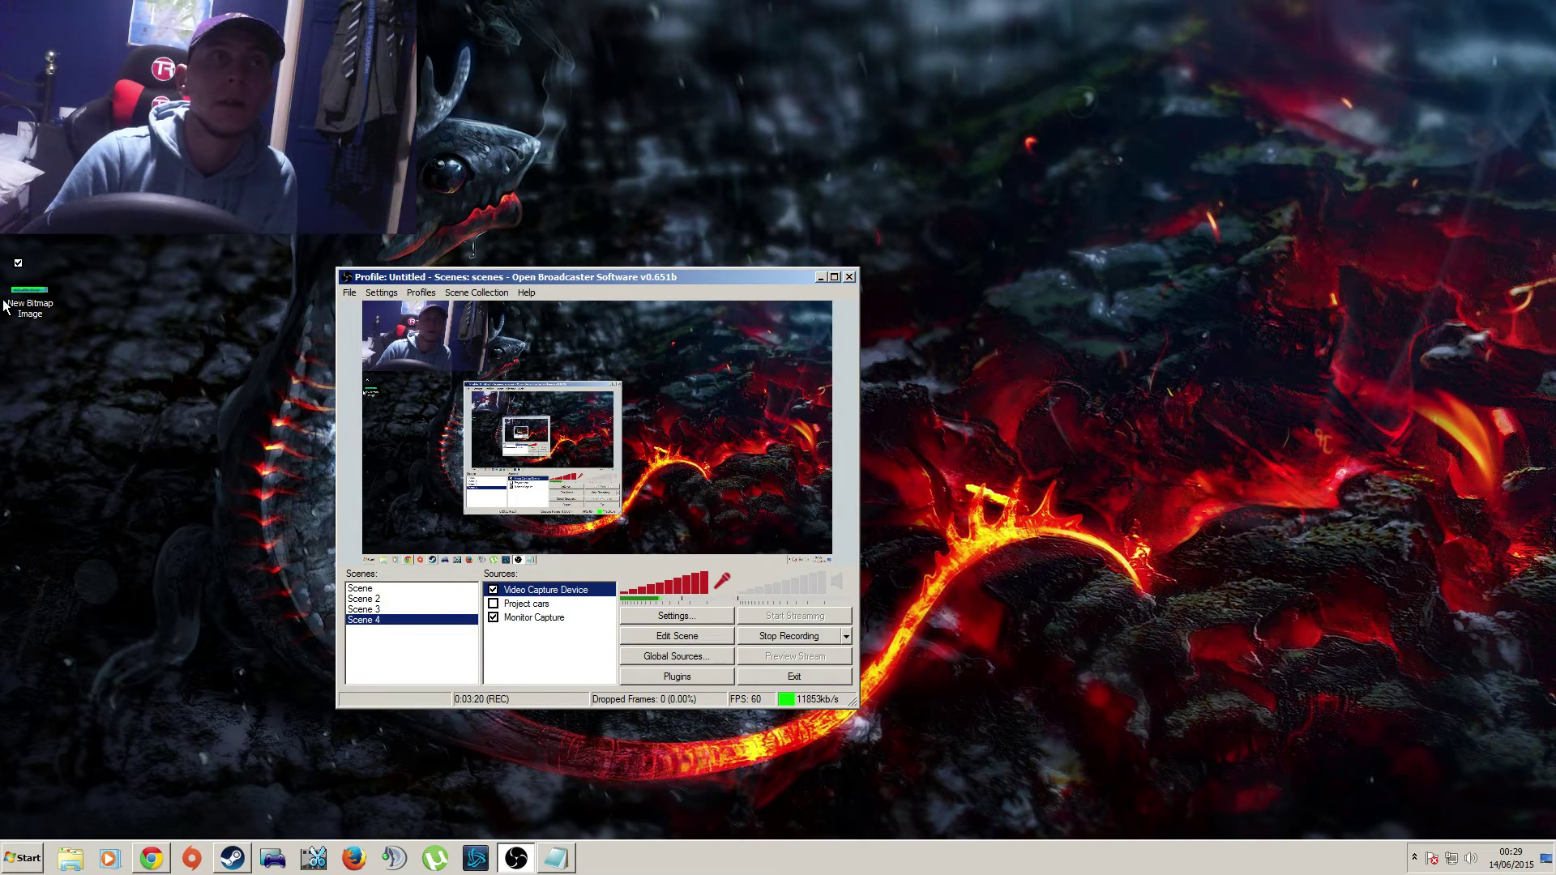
right_click(523, 647)
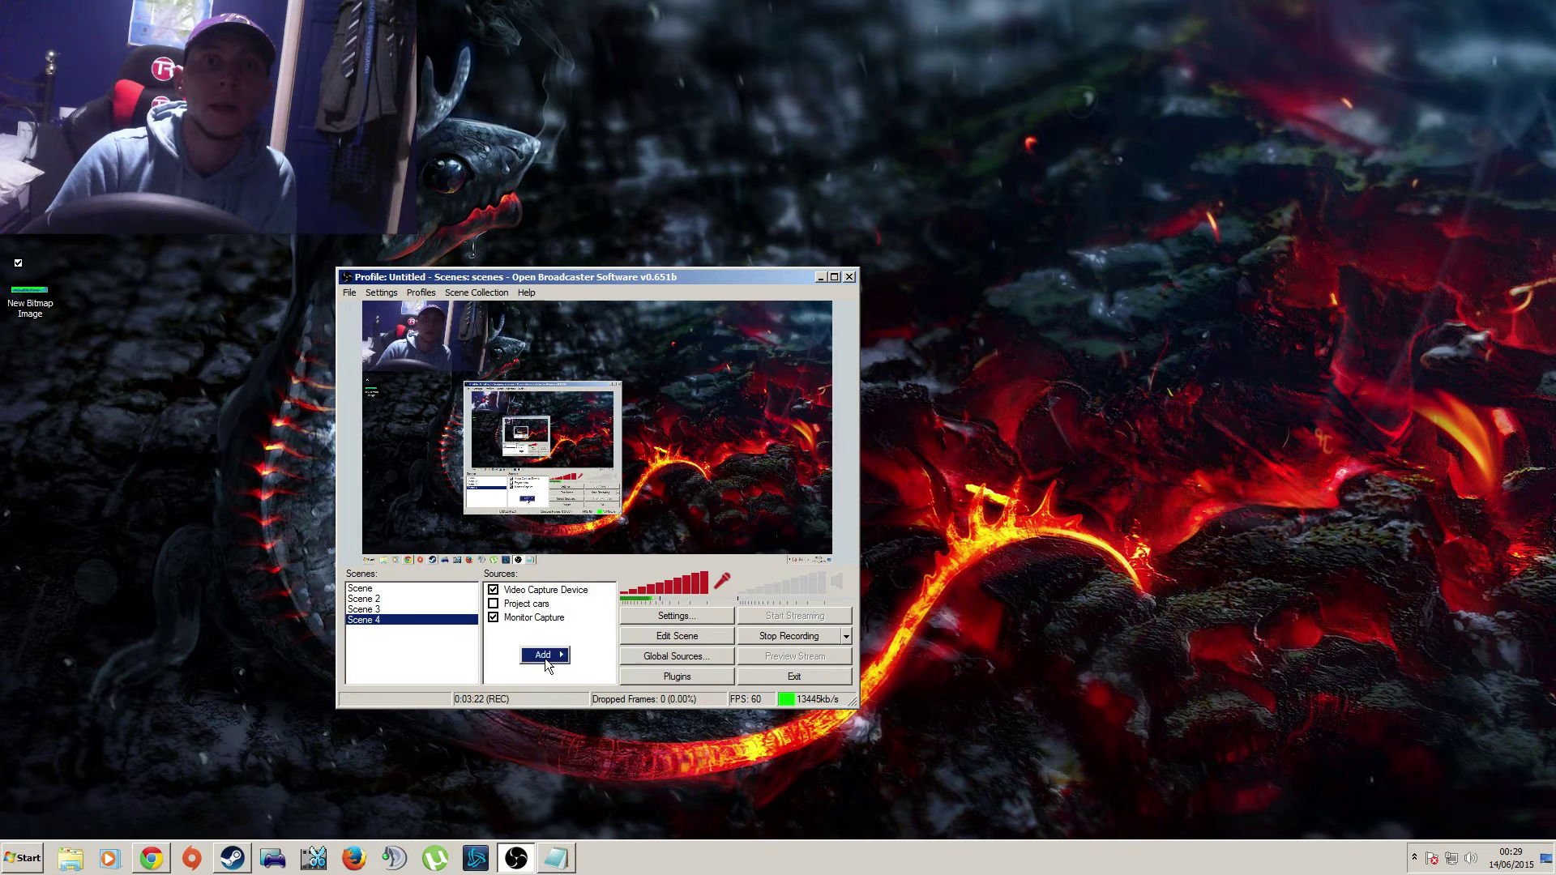
mouse_move(545, 658)
click(475, 681)
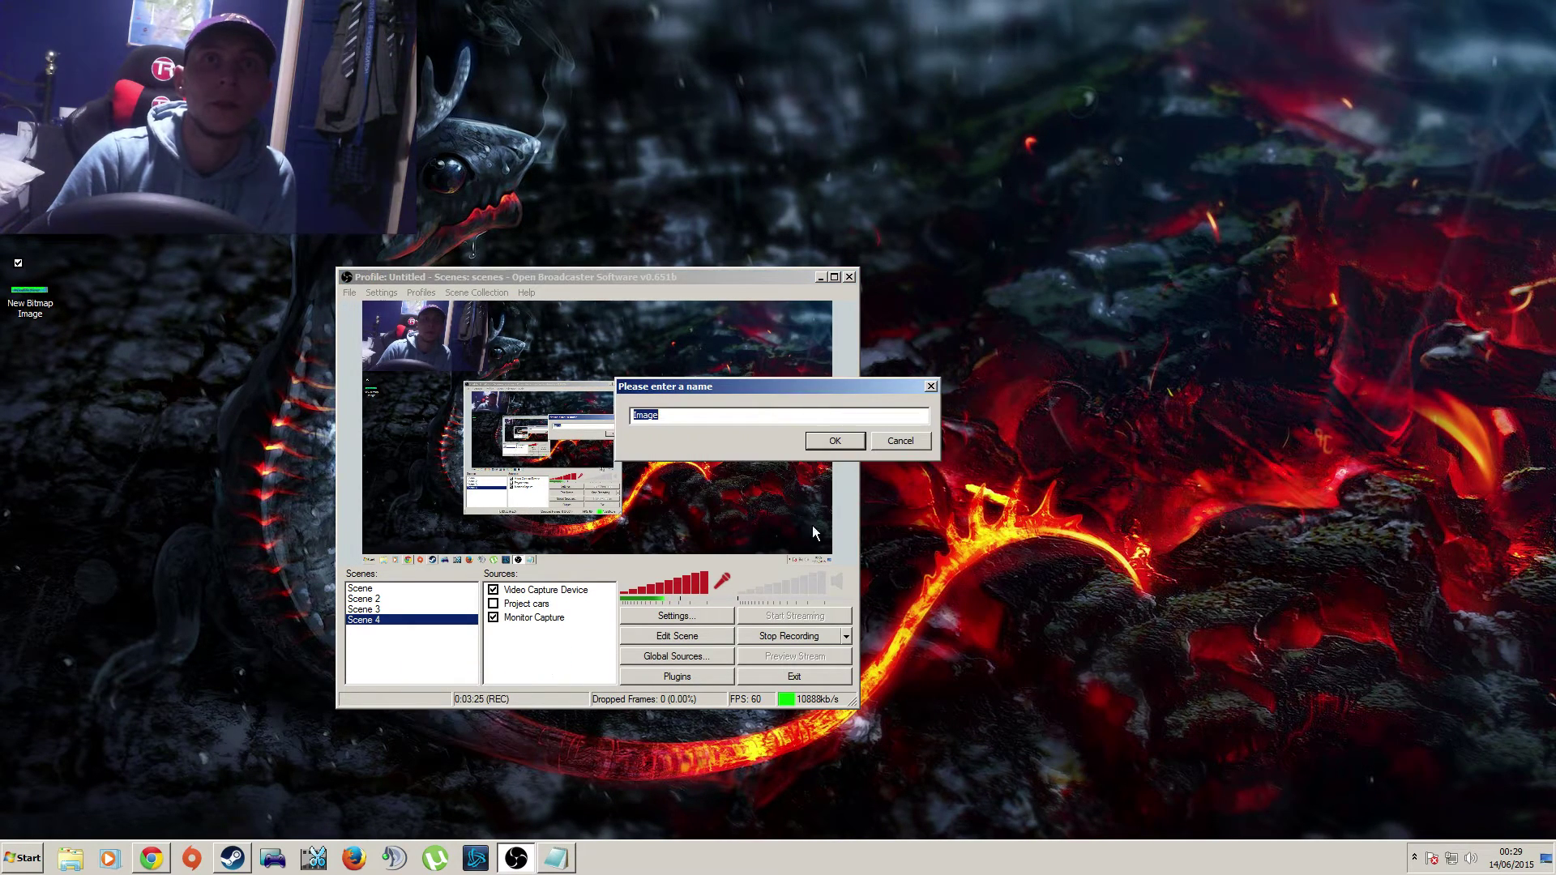
click(818, 439)
Load Desktop\New Bitmap Image.bmp into the Image source and confirm
click(861, 290)
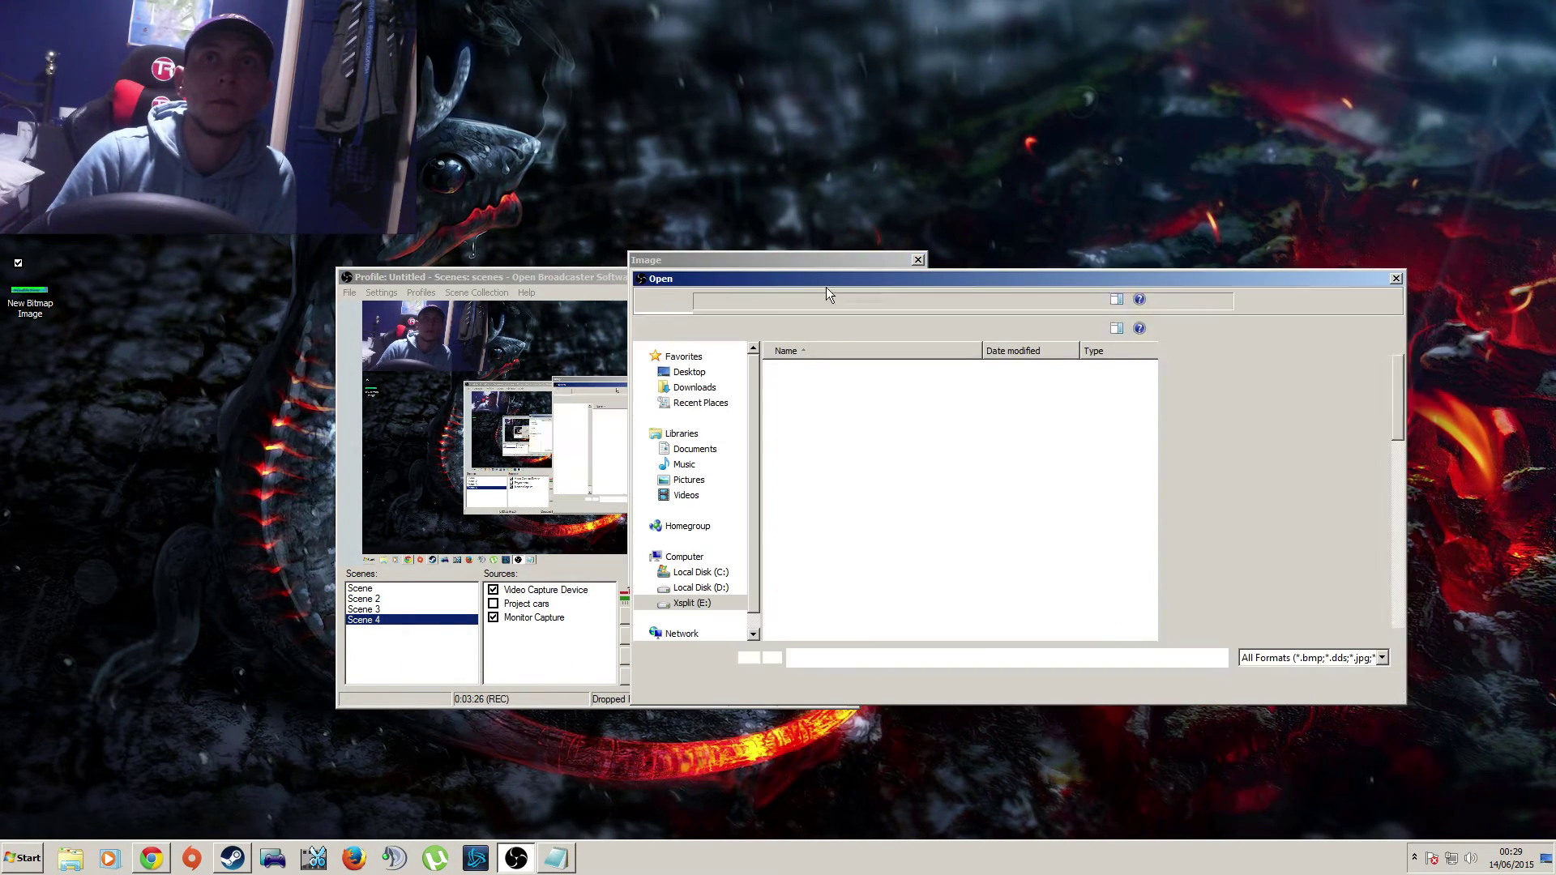
click(689, 372)
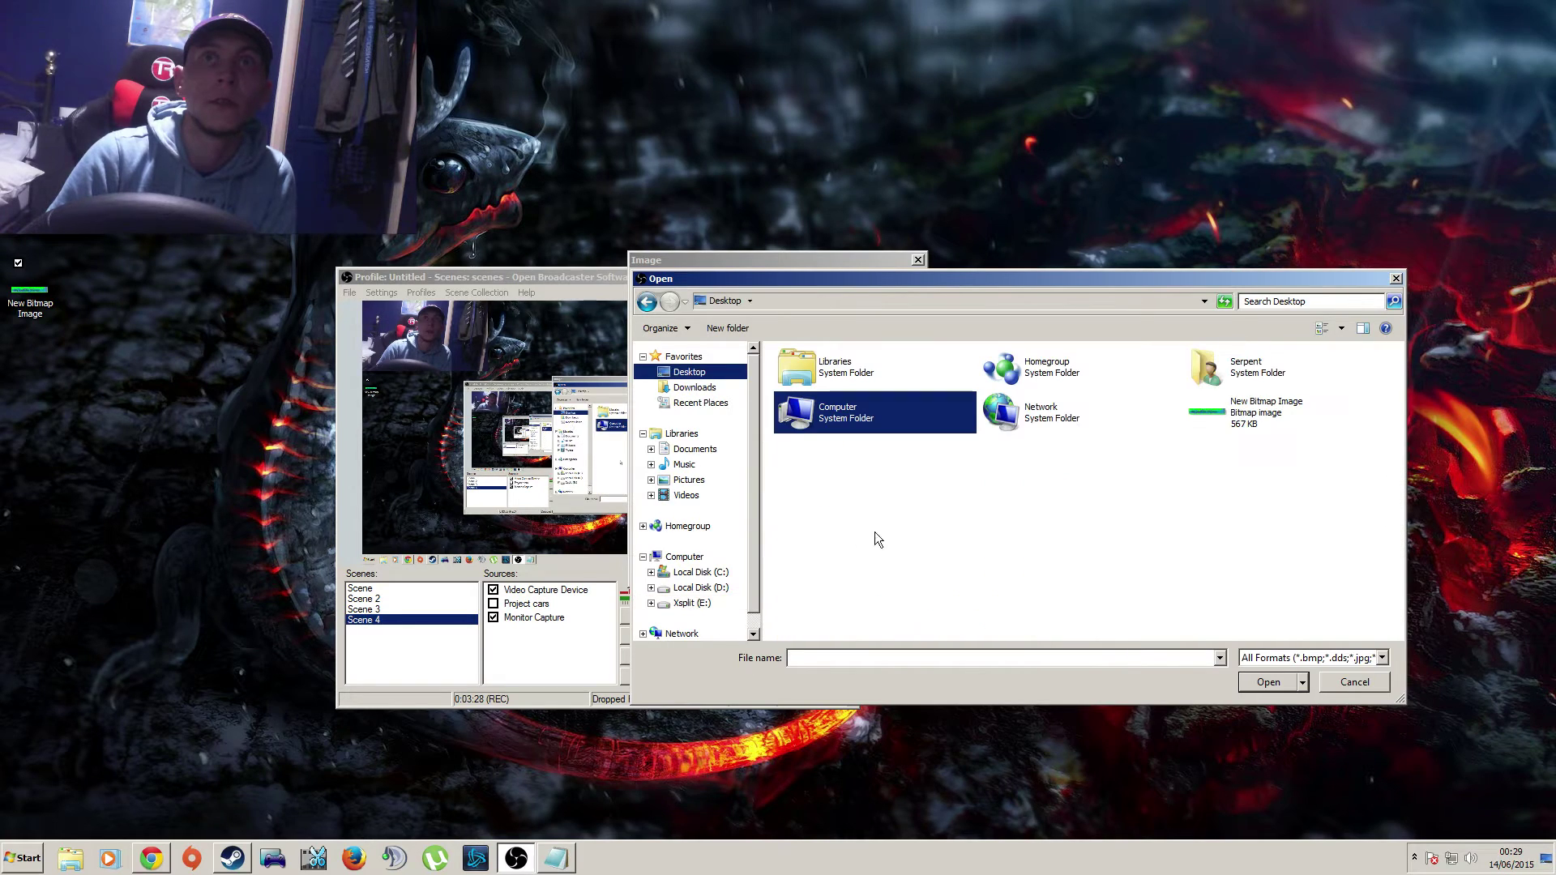
click(1228, 415)
click(1265, 681)
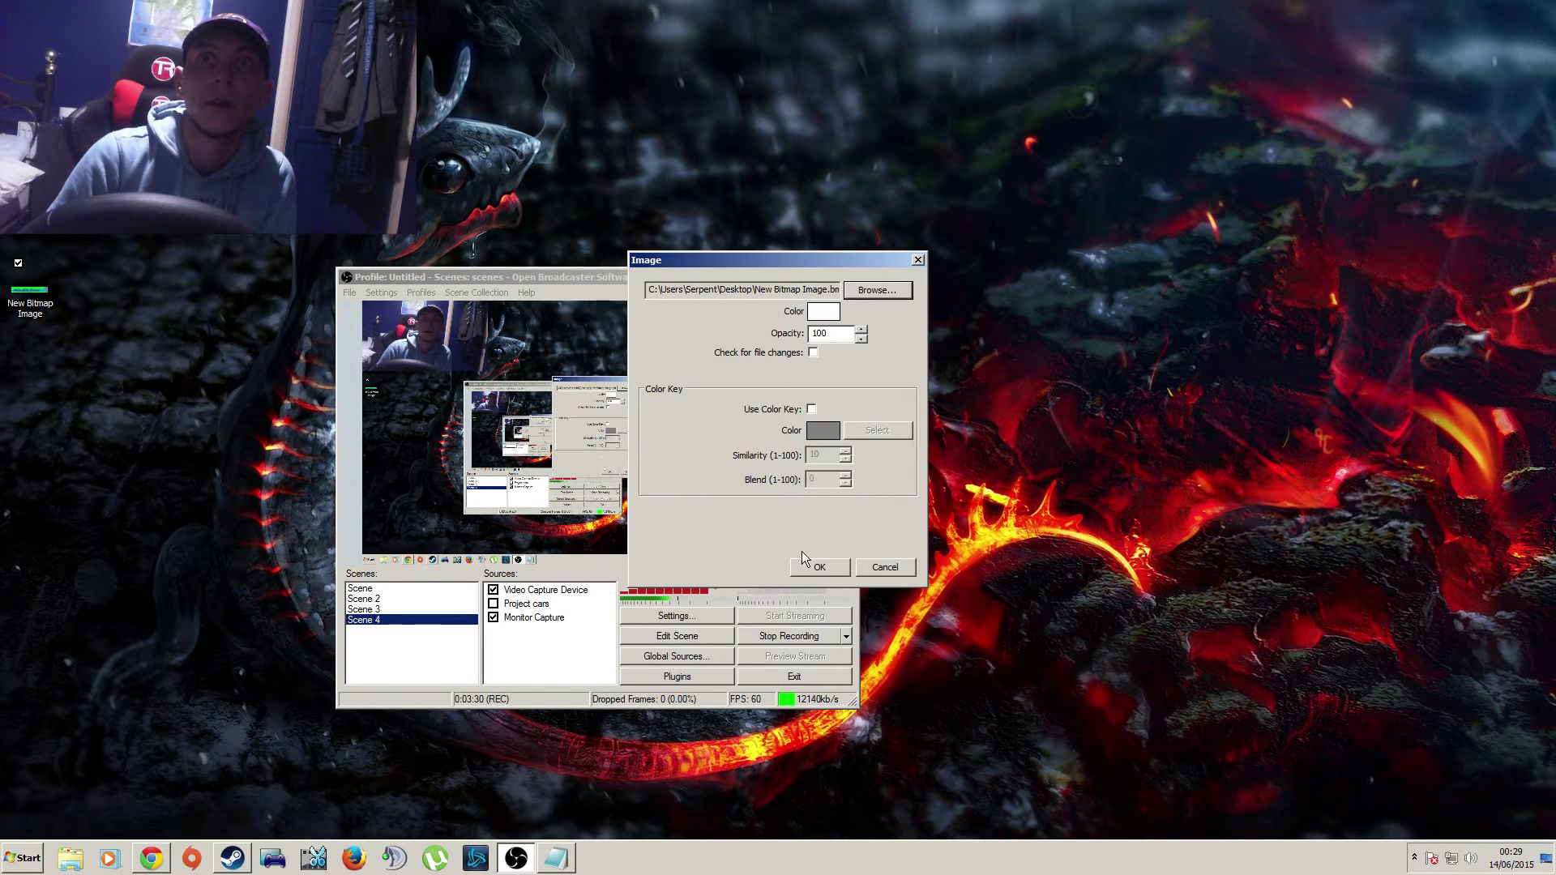
click(839, 562)
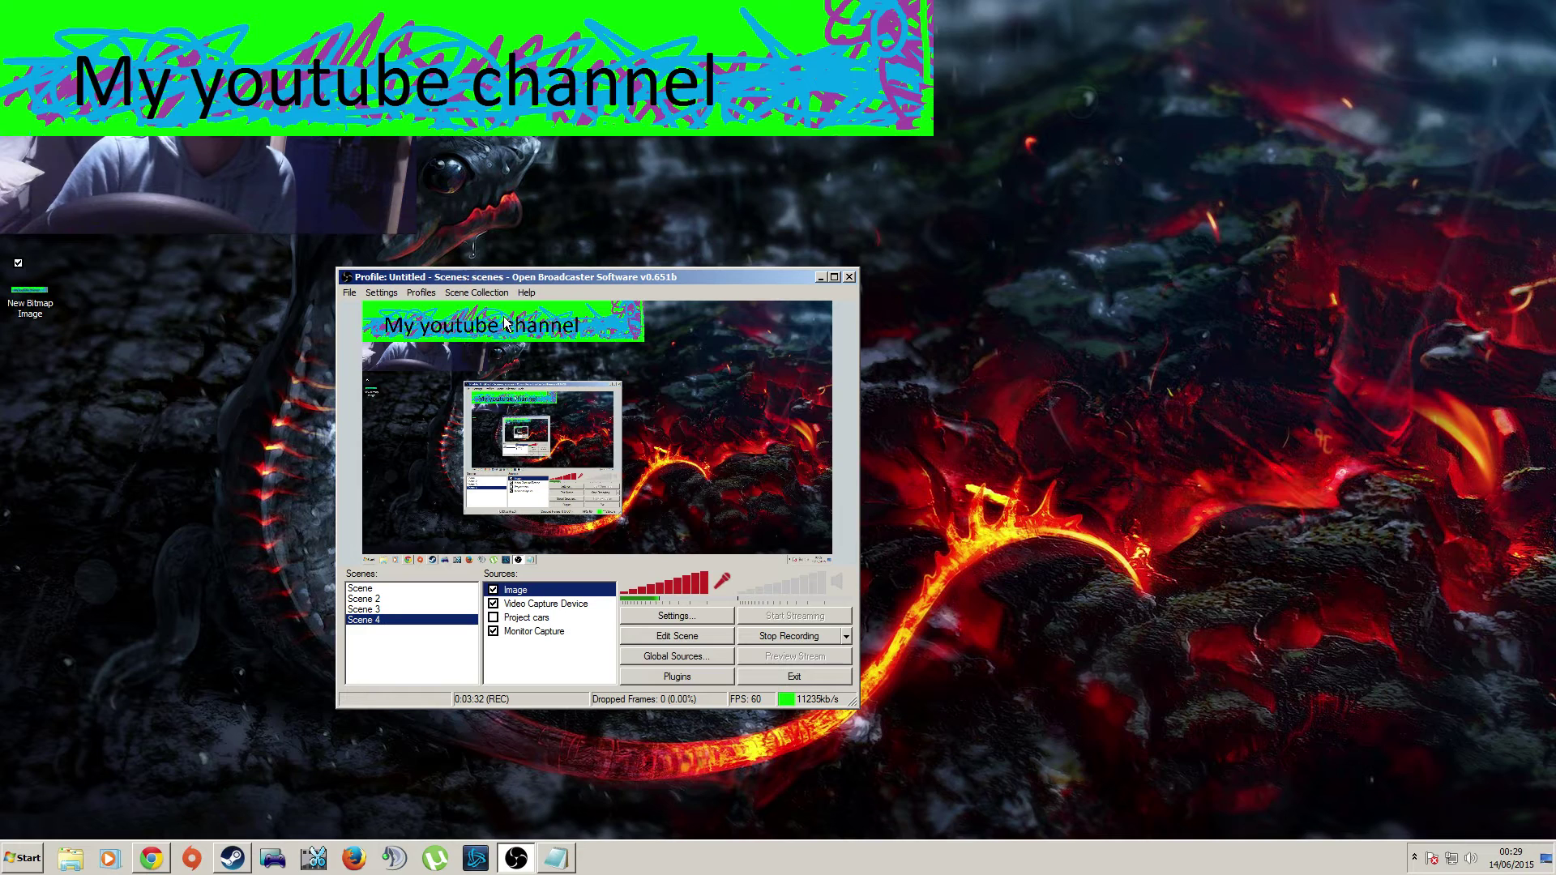
In Edit Scene mode, move the banner down below the webcam and shrink it
click(677, 637)
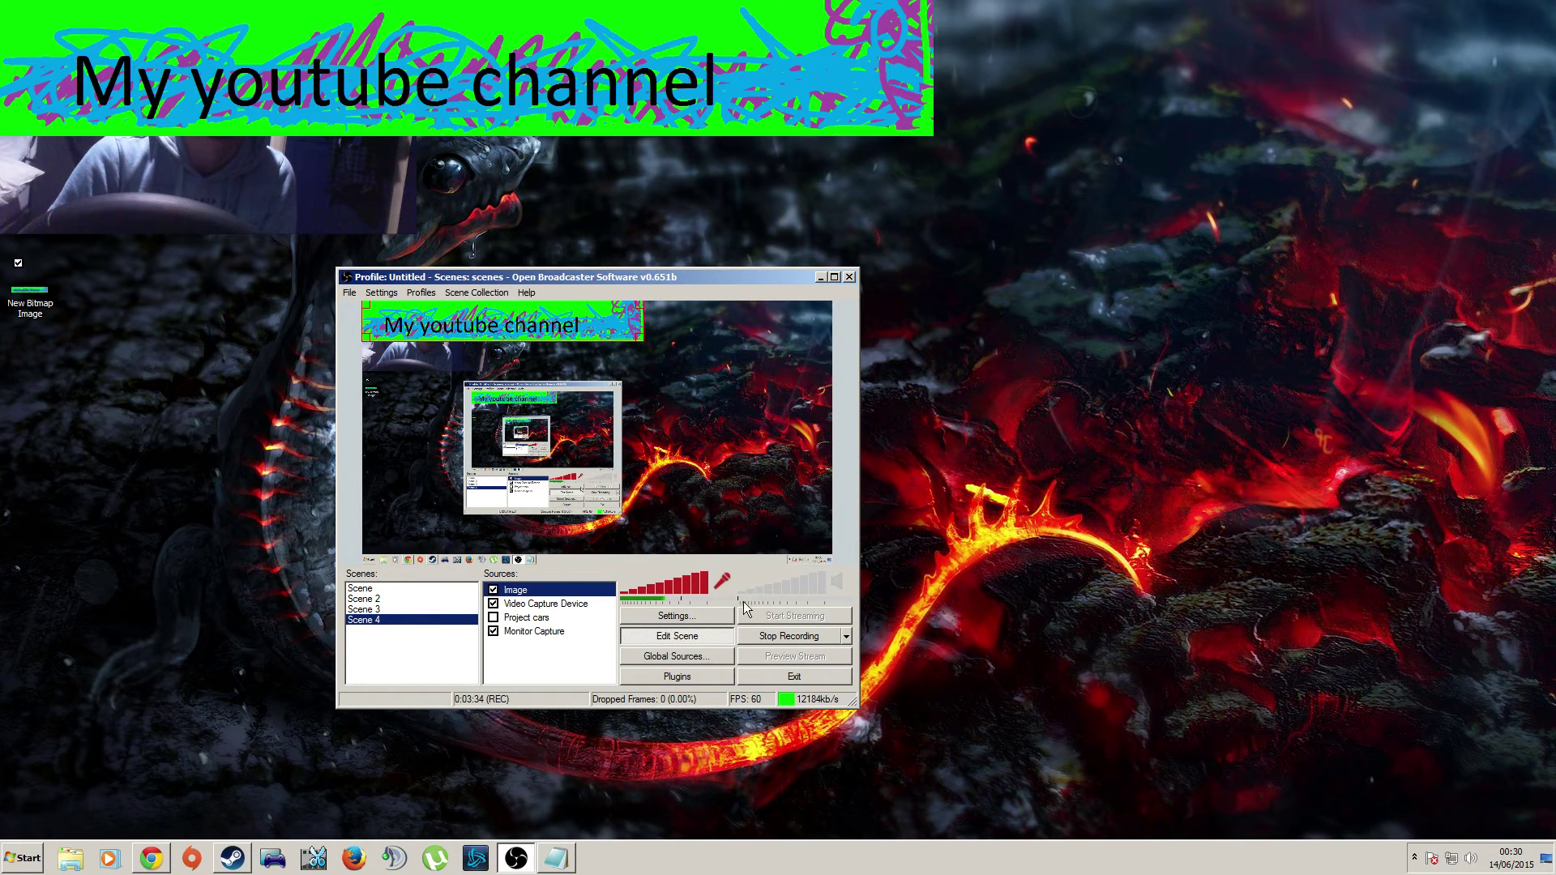
drag(511, 359, 493, 385)
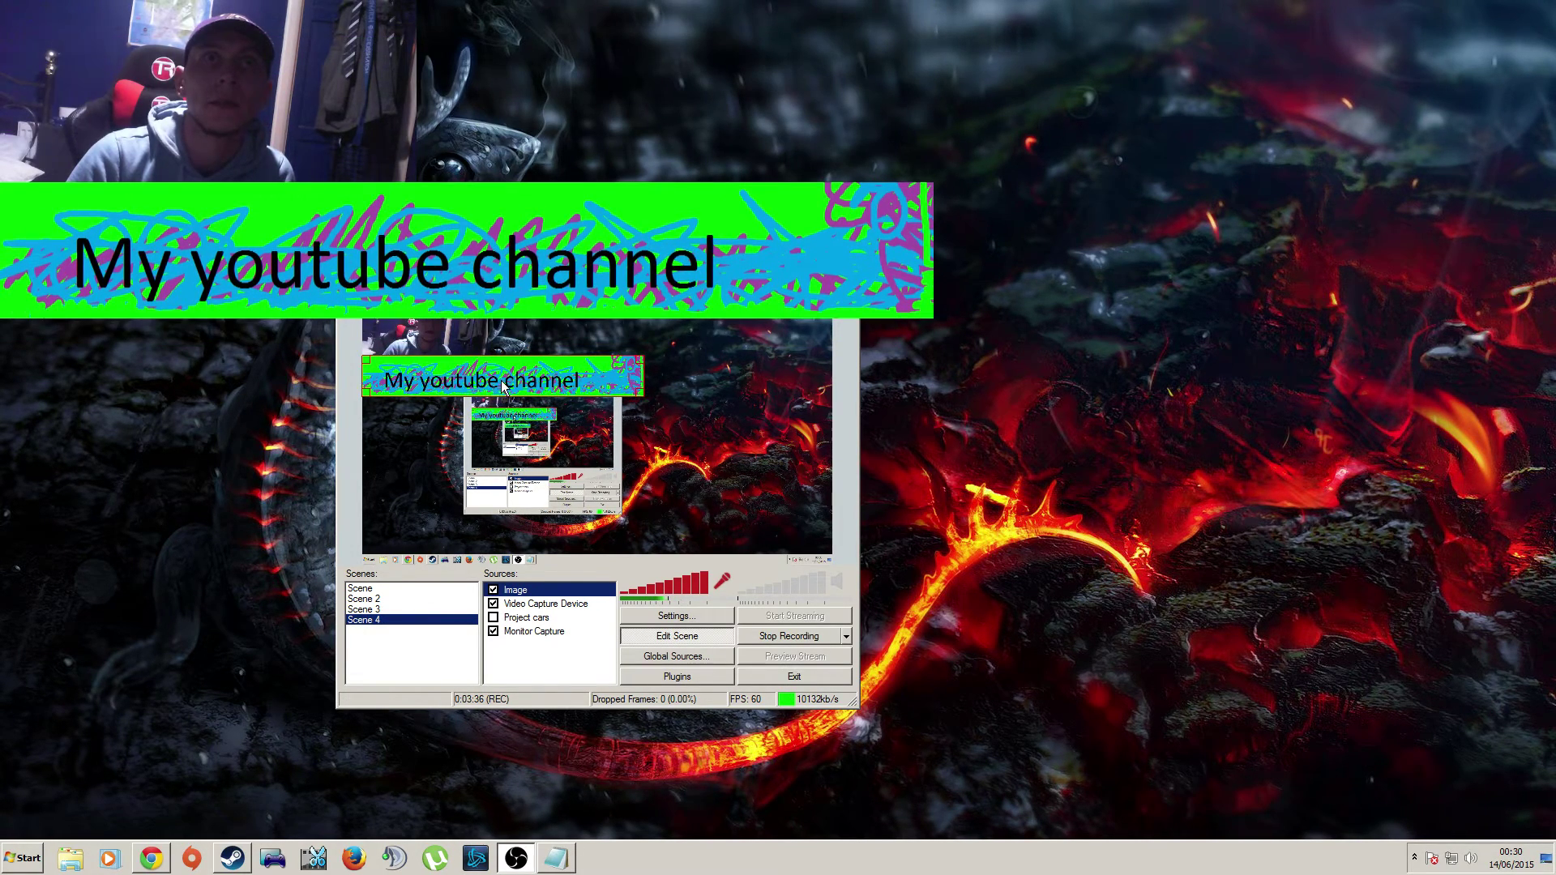
drag(648, 397, 488, 359)
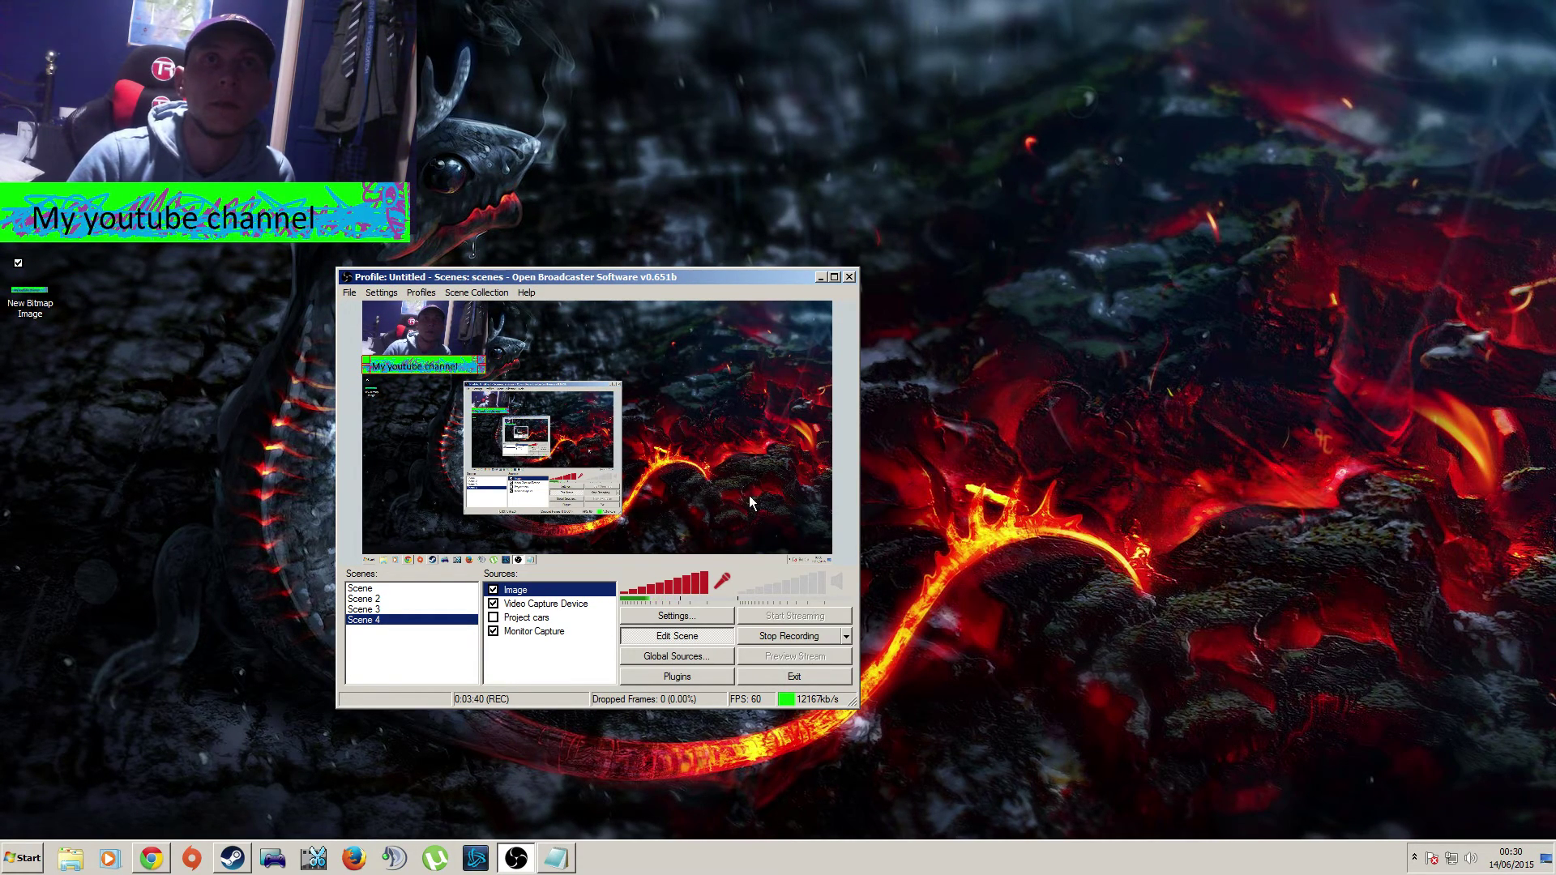
Toggle Fullscreen Preview Mode on and back off, then select the Video Capture Device source
right_click(649, 372)
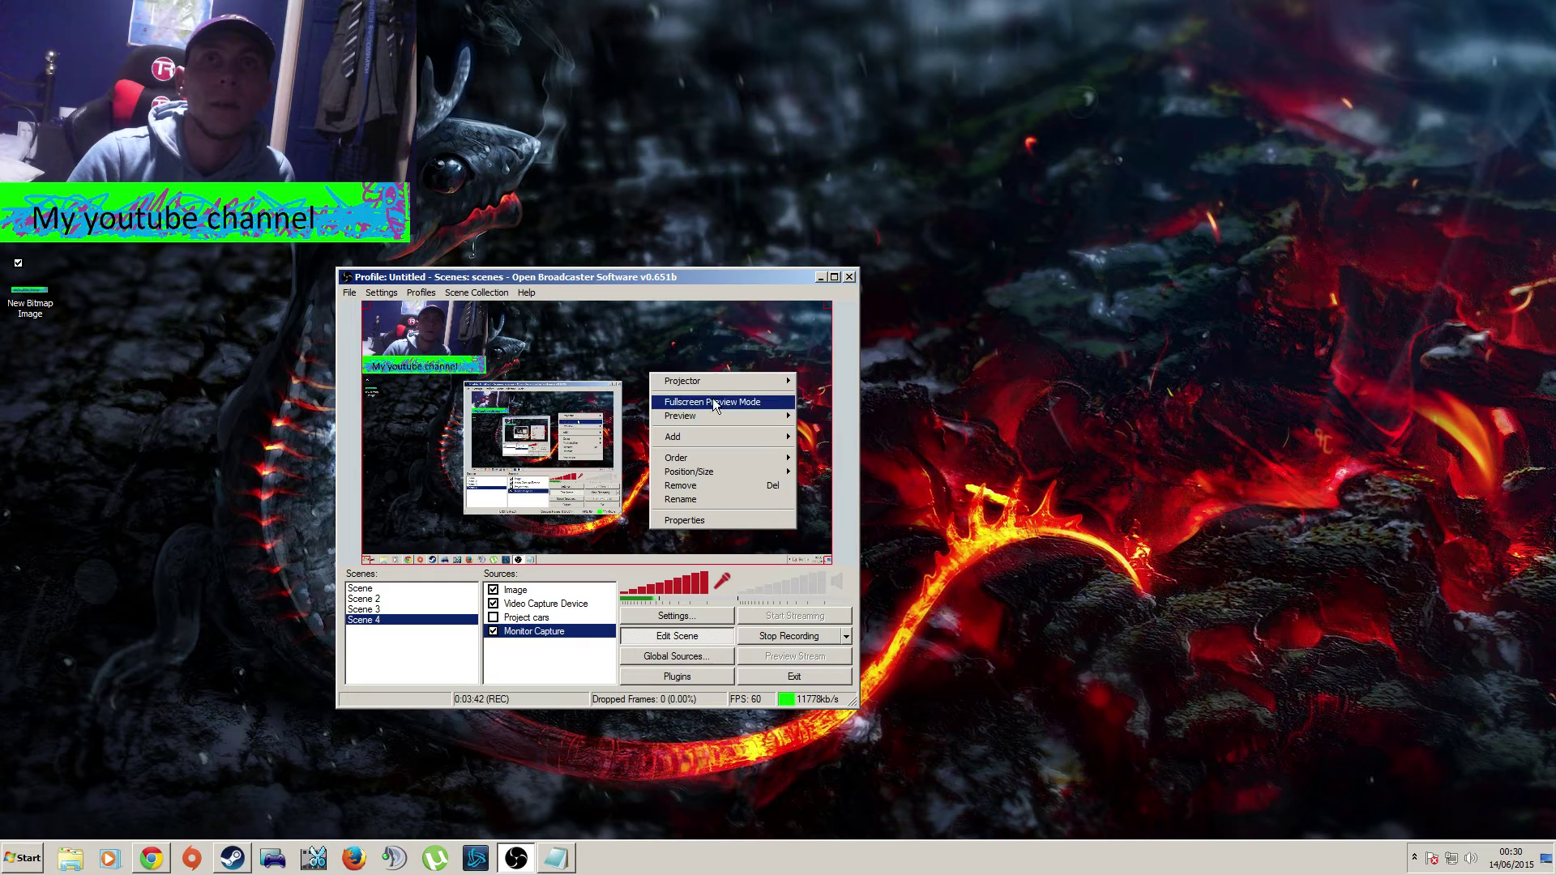
click(714, 400)
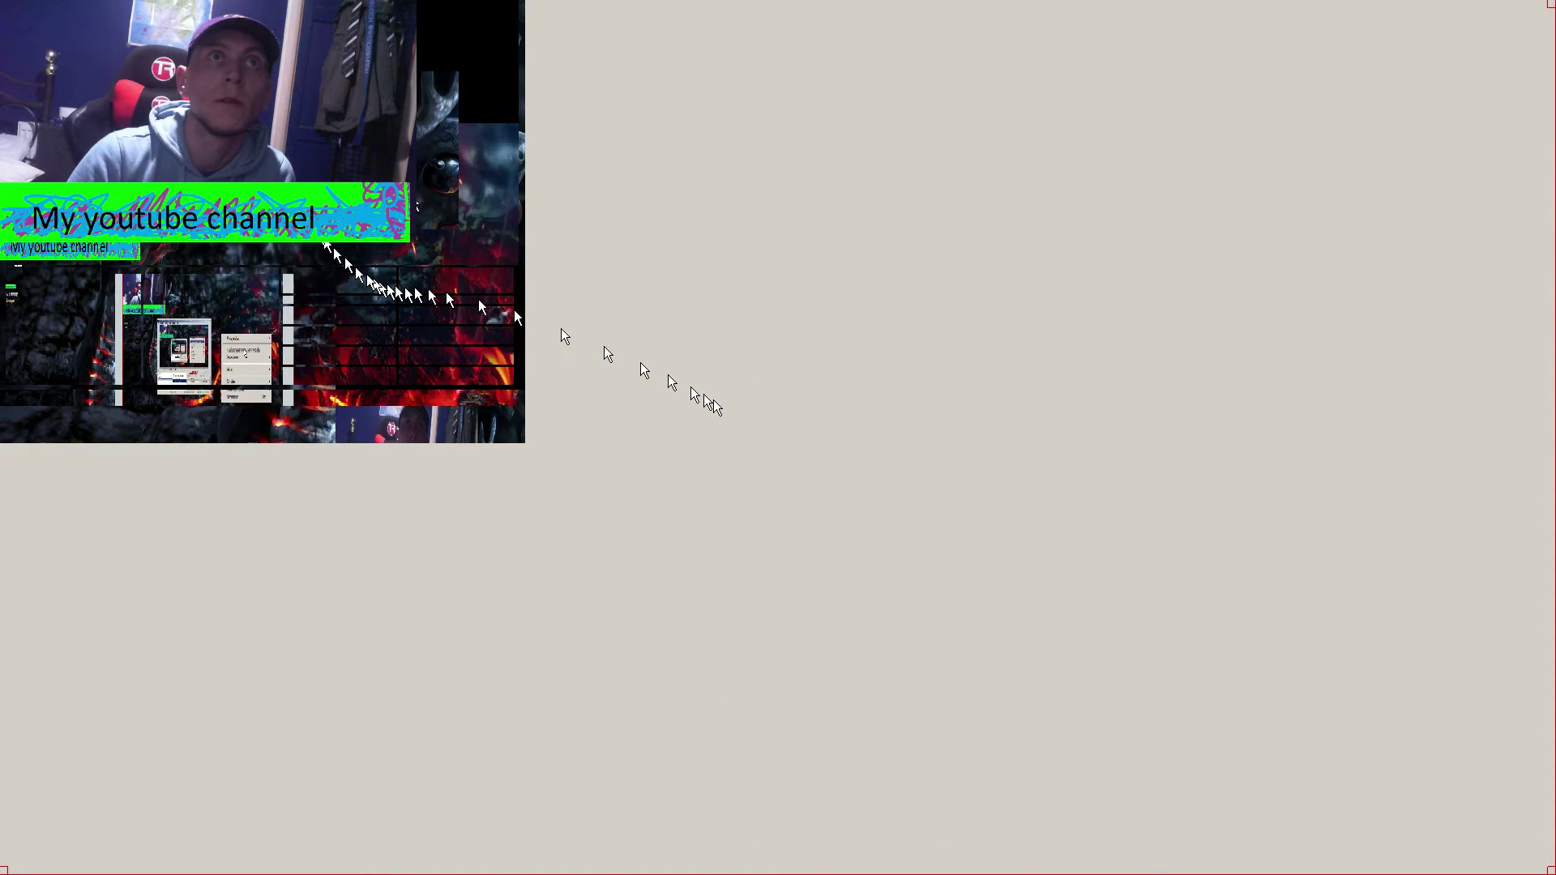
right_click(784, 398)
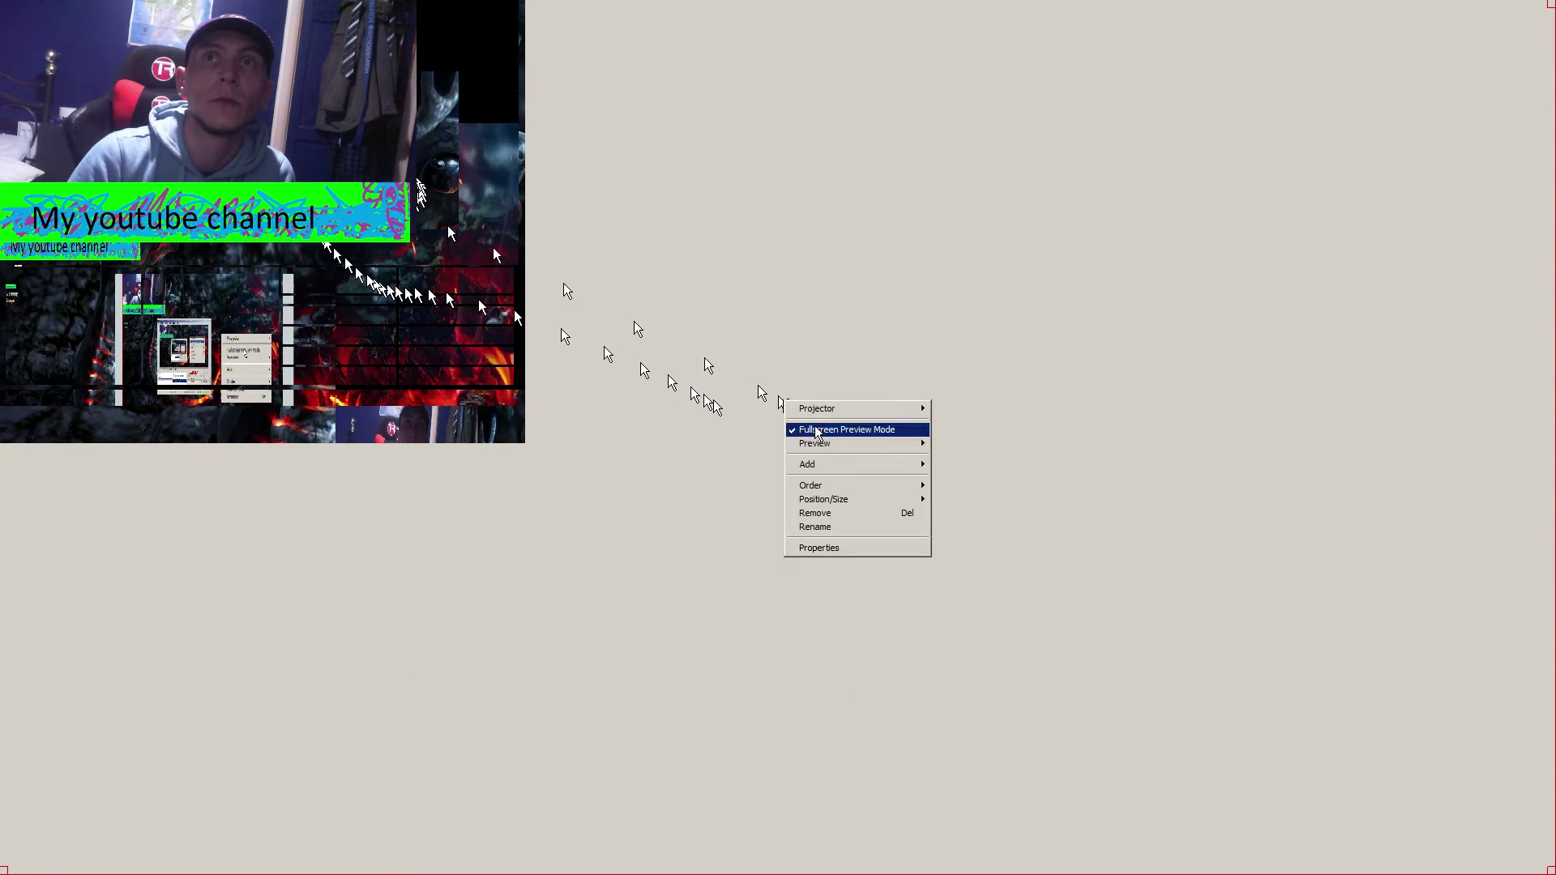
click(811, 428)
click(438, 343)
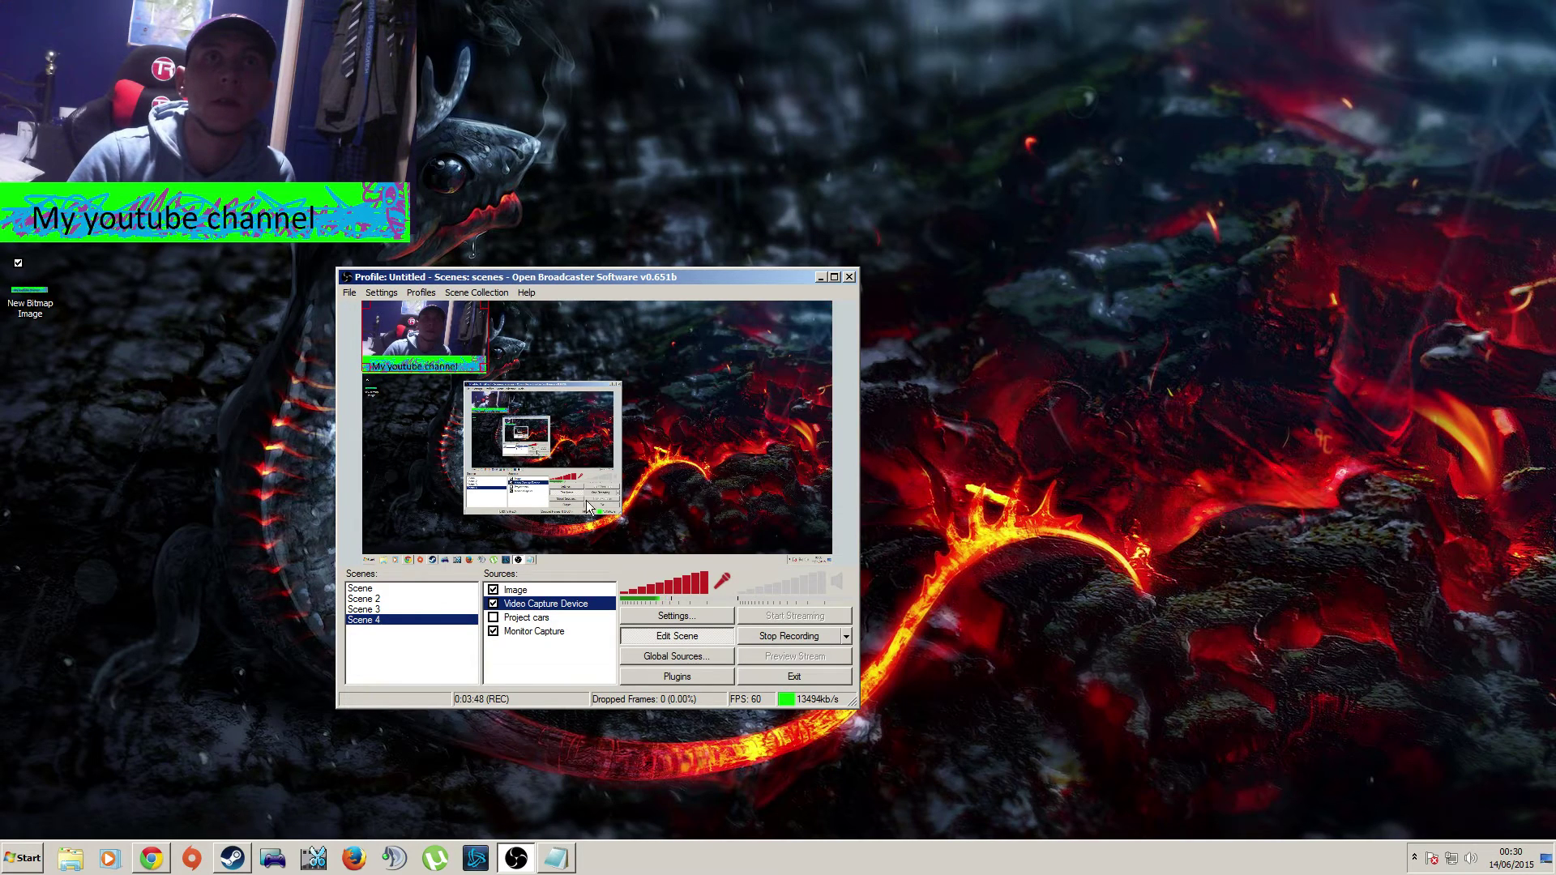
Enlarge the webcam feed, then enable Use Color Key on the Image source, keying the banner's green
mouse_move(486, 369)
mouse_down()
mouse_move(548, 403)
mouse_move(481, 357)
mouse_up()
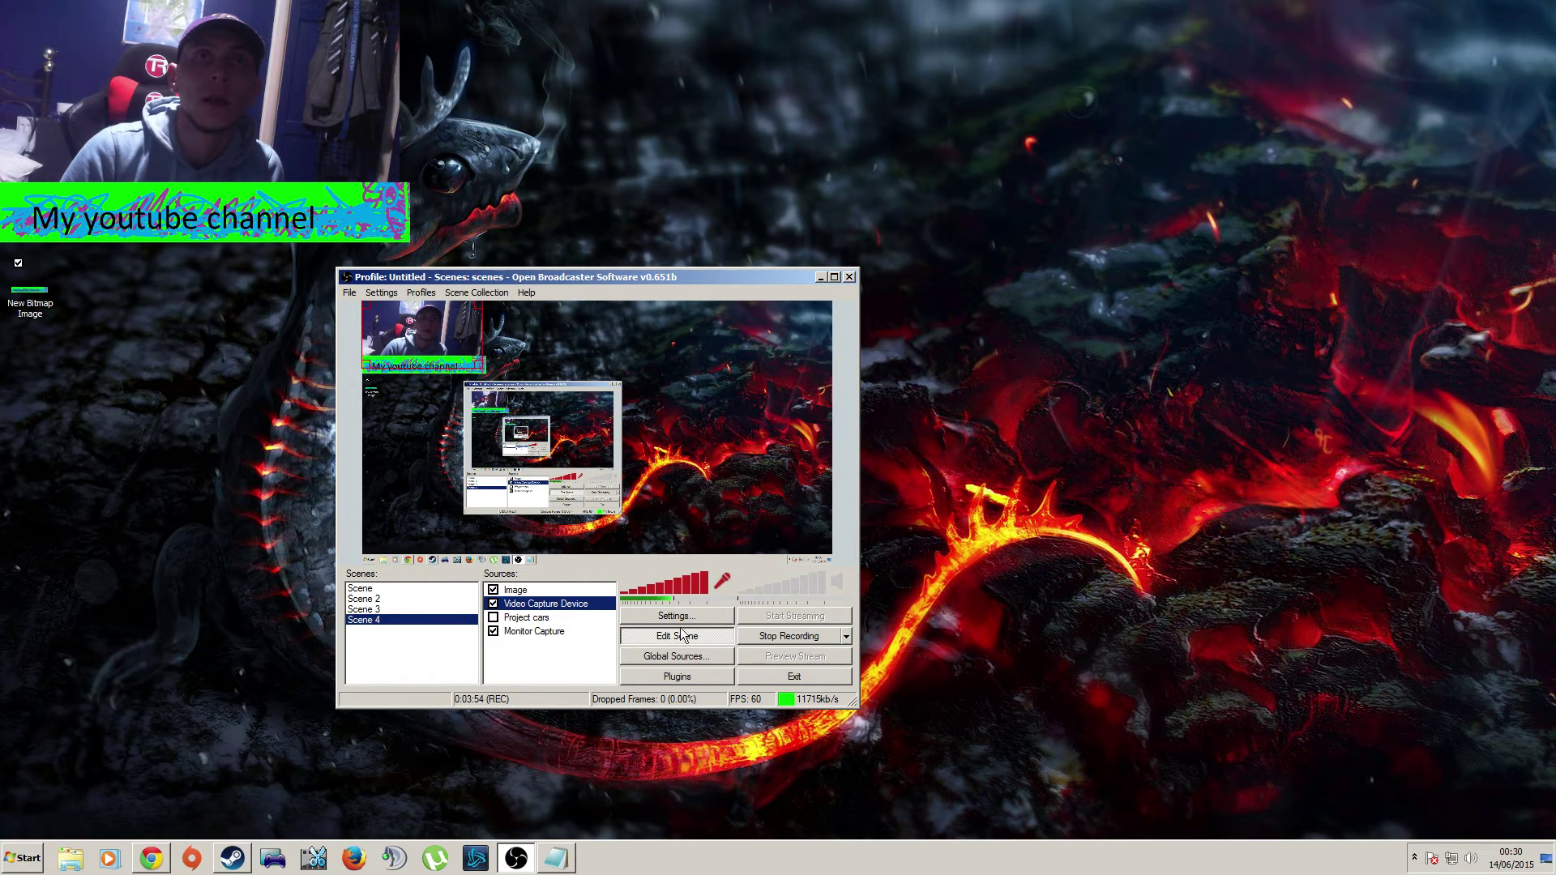
click(530, 591)
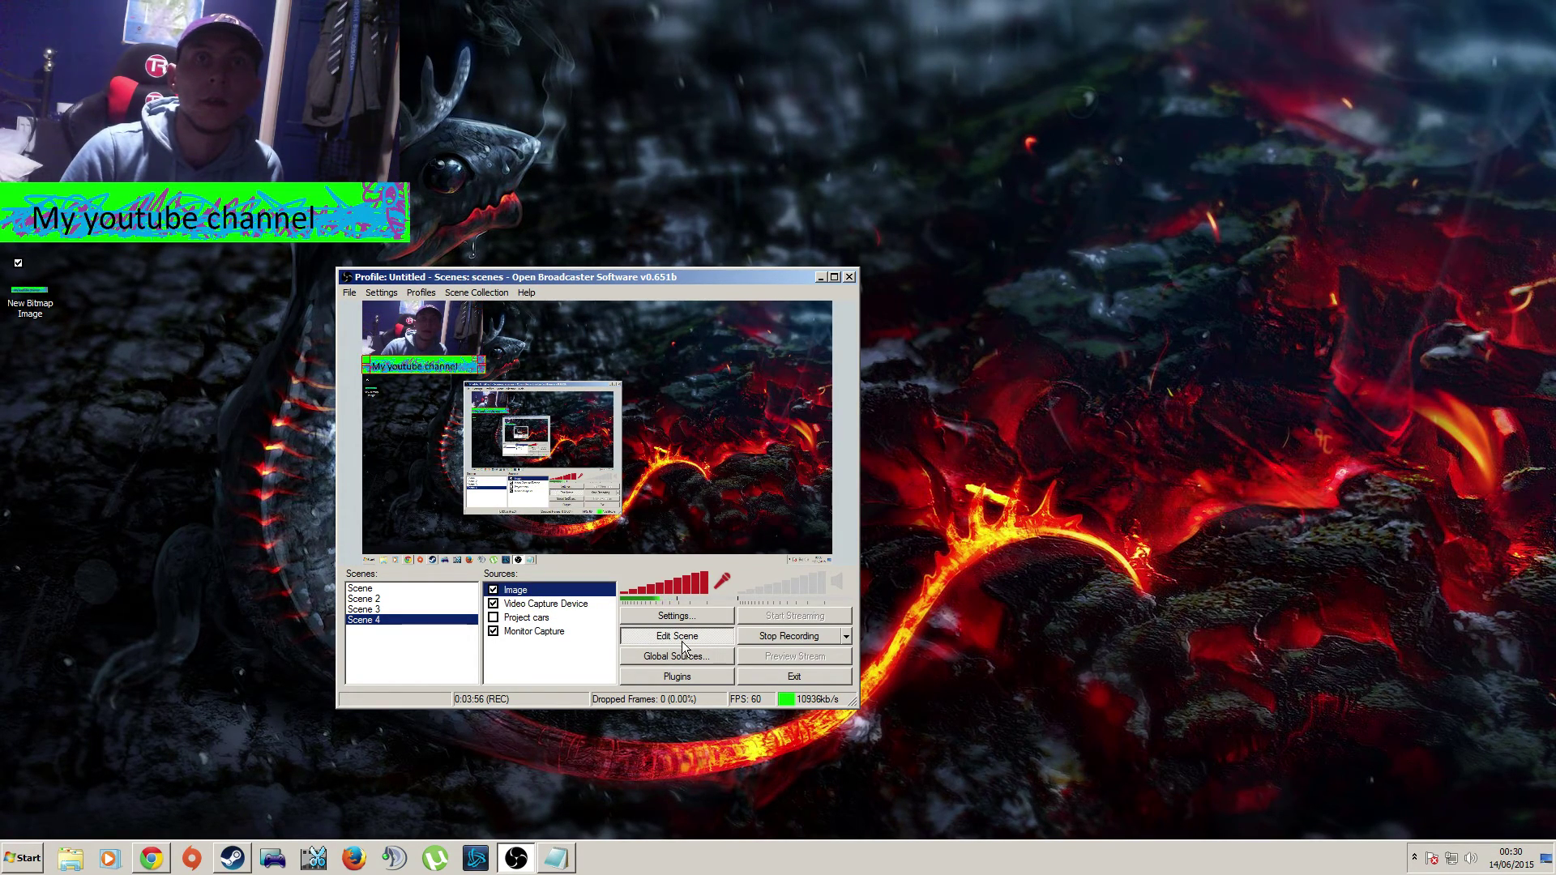
right_click(574, 594)
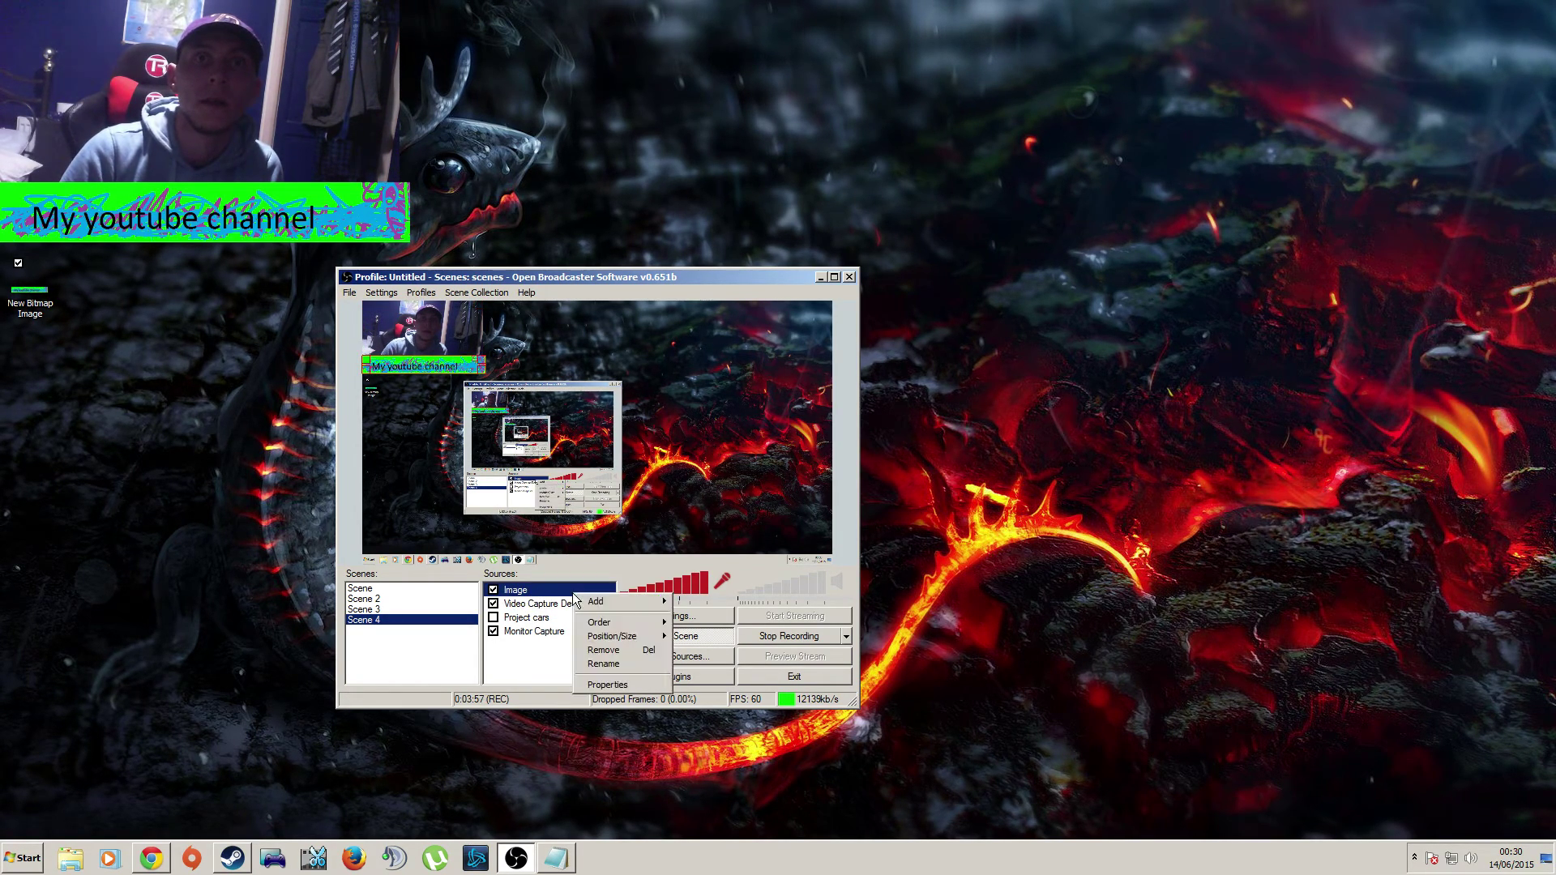
click(610, 685)
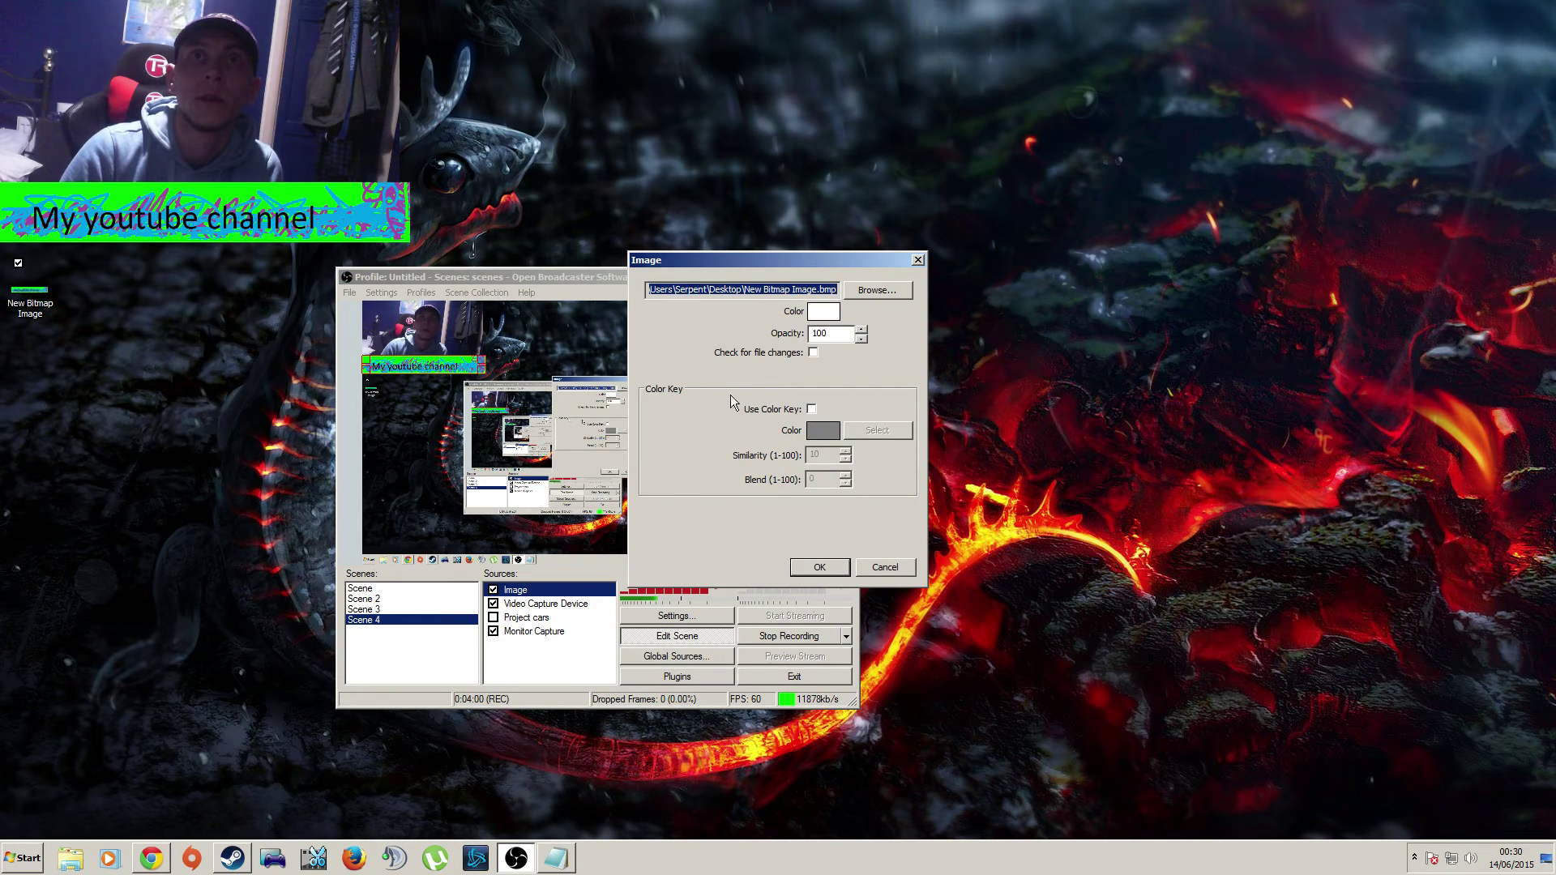
click(813, 410)
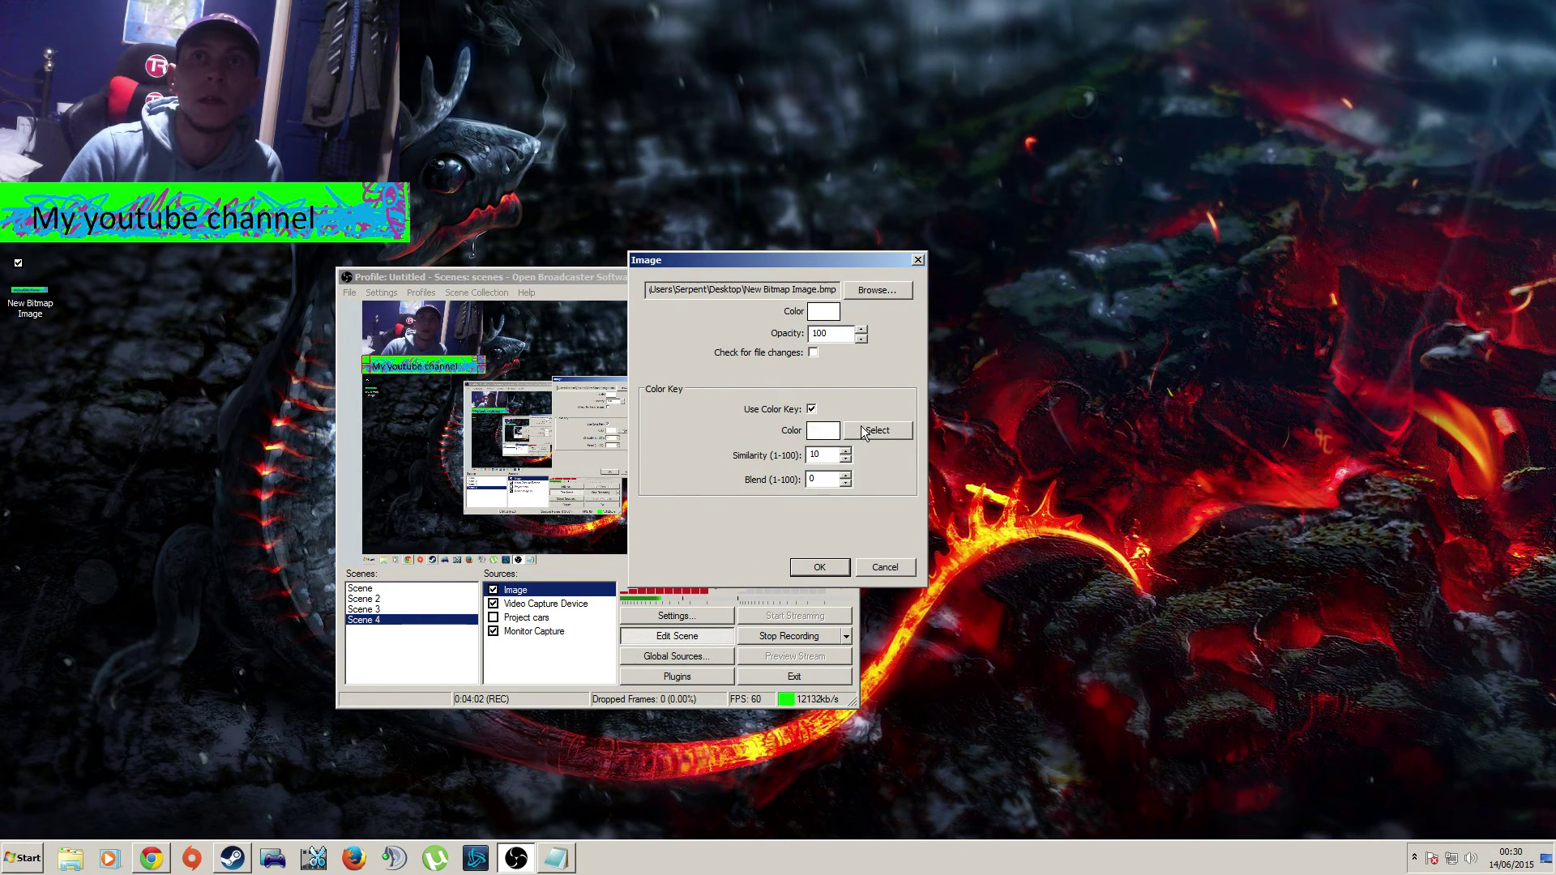
click(863, 430)
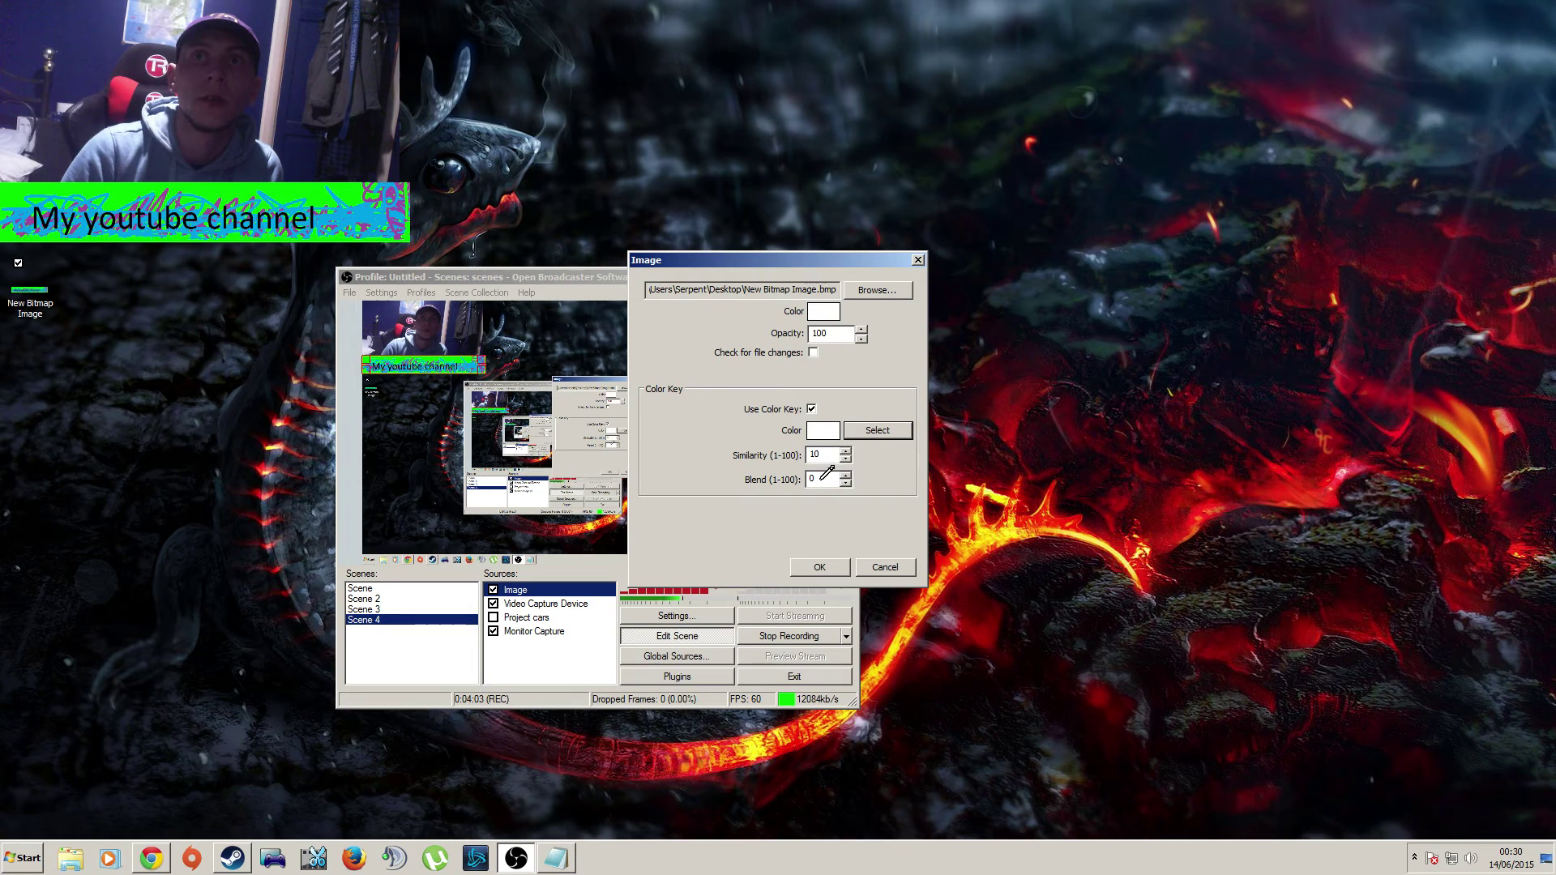
click(455, 358)
click(819, 567)
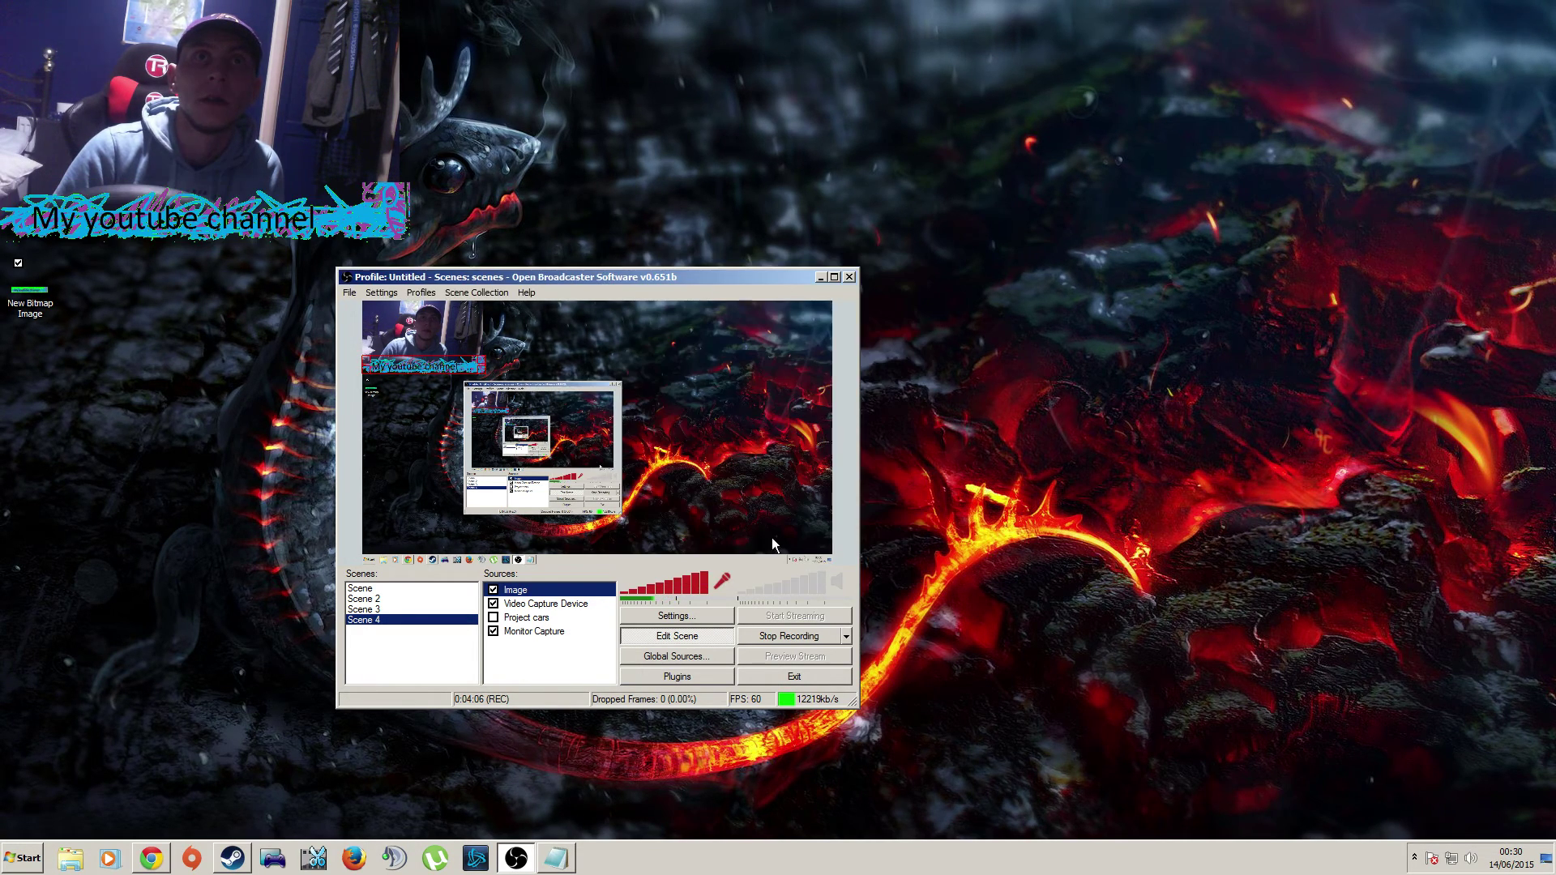